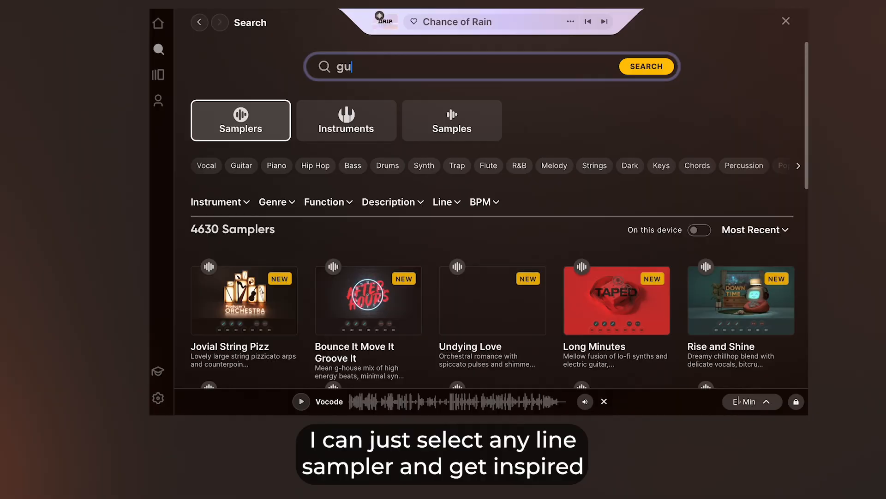
# Step: Search the Arcade library for guitar
pyautogui.write('itar')
pyautogui.press('Return')
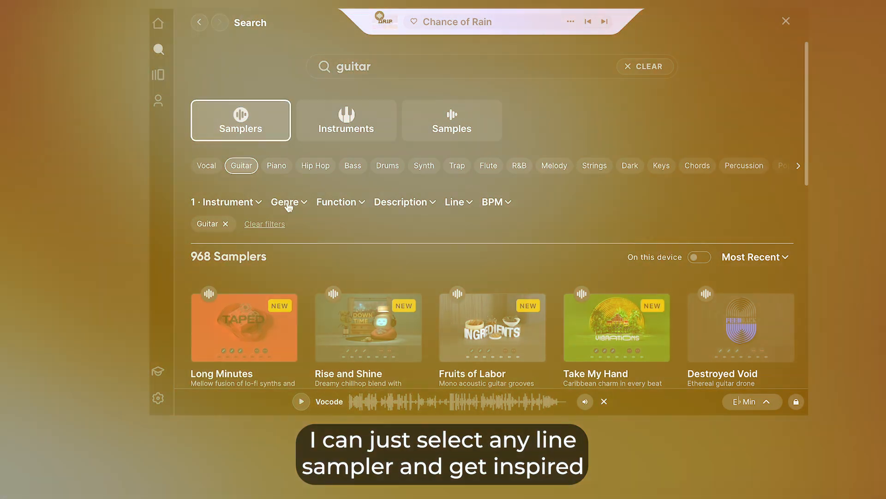
# Step: Browse the guitar sampler results and the Lines collection of sound packs
pyautogui.click(286, 204)
pyautogui.click(294, 332)
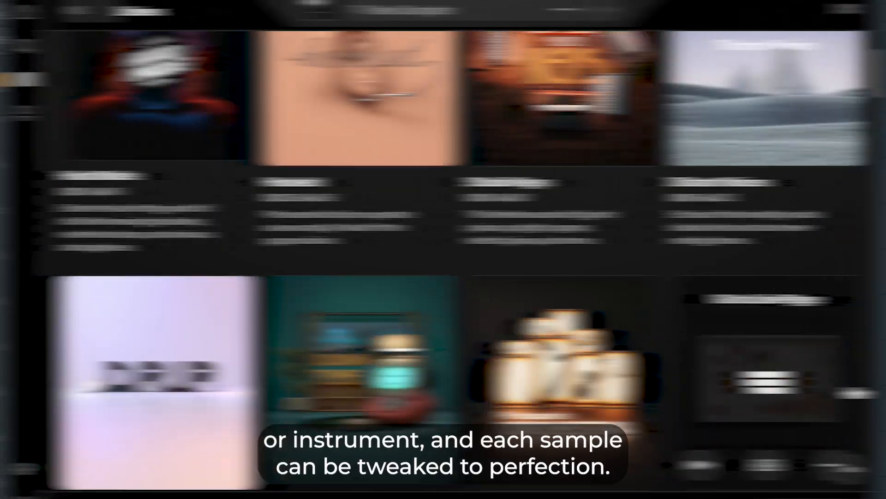
pyautogui.scroll(-10, 833, 383)
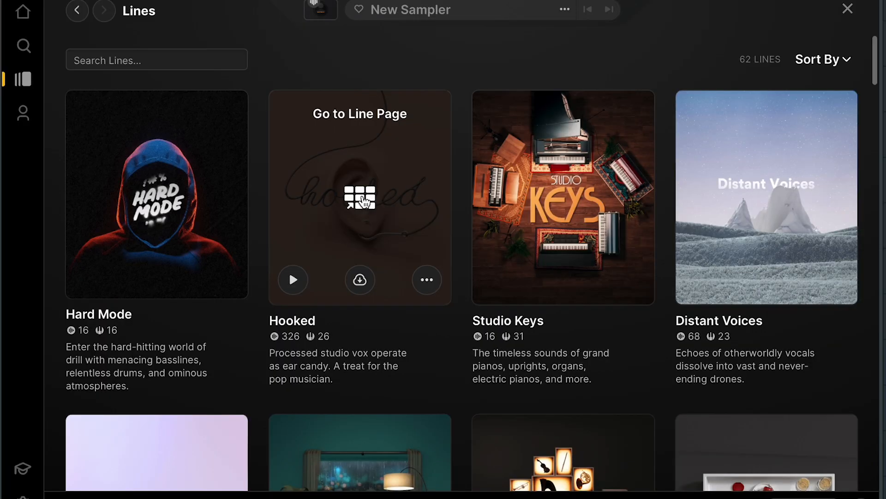
pyautogui.click(365, 202)
pyautogui.scroll(-3, 651, 368)
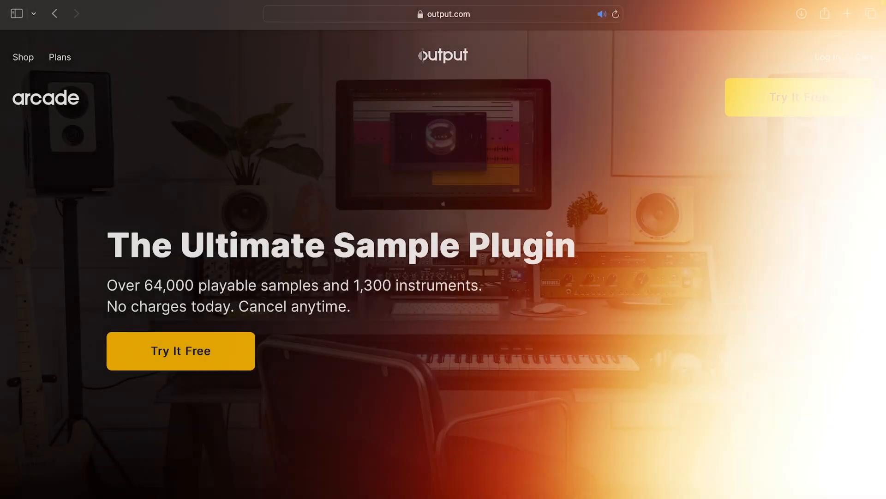
# Step: Scroll through the Arcade product page on output.com
pyautogui.scroll(-10, 839, 302)
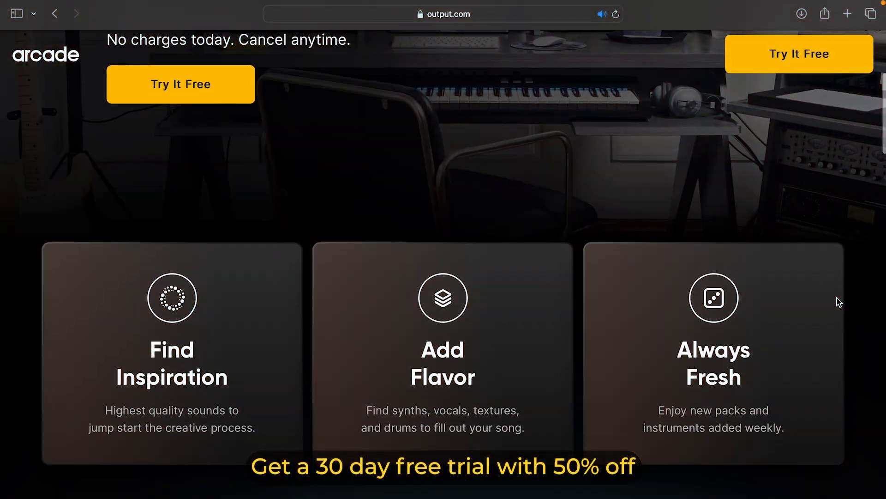
pyautogui.scroll(-10, 840, 302)
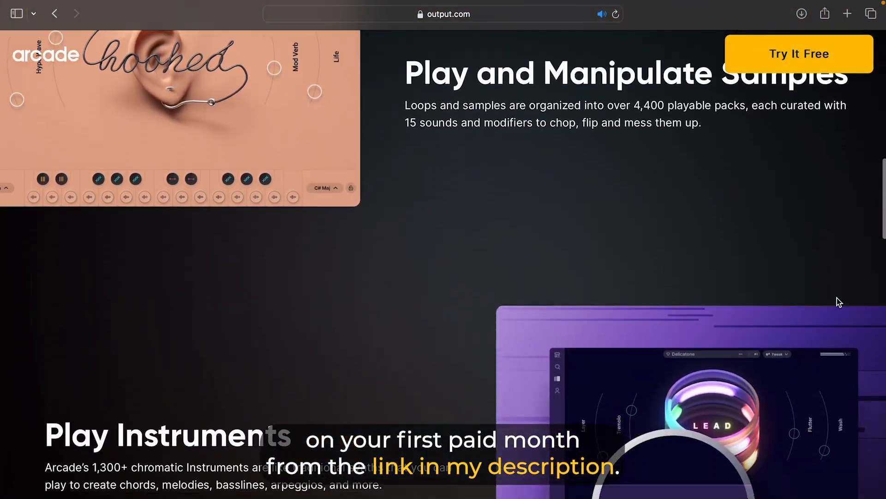
pyautogui.scroll(-5, 839, 302)
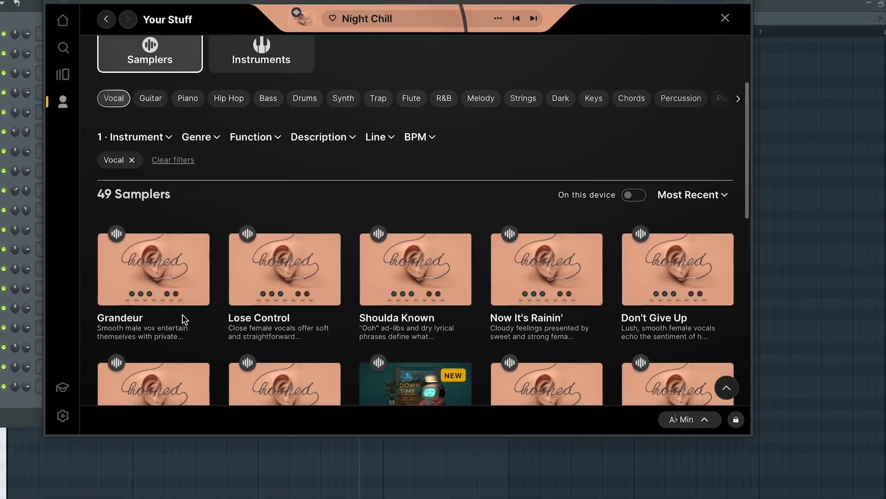
# Step: Load the Night Chill vocal sampler from the saved vocal samplers
pyautogui.scroll(-3, 182, 319)
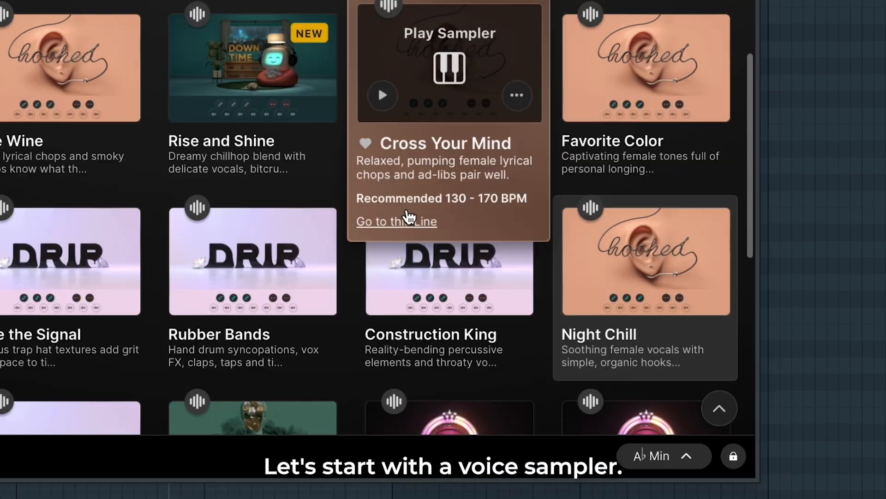
pyautogui.moveTo(667, 358)
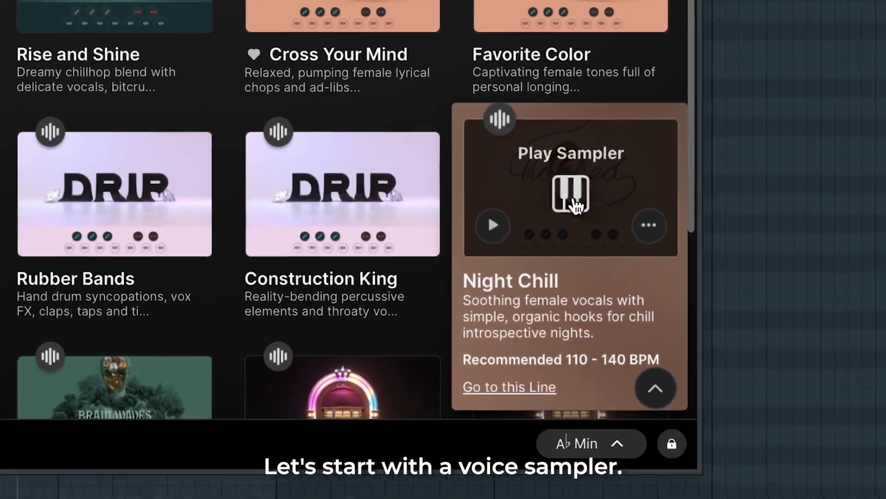
pyautogui.click(635, 211)
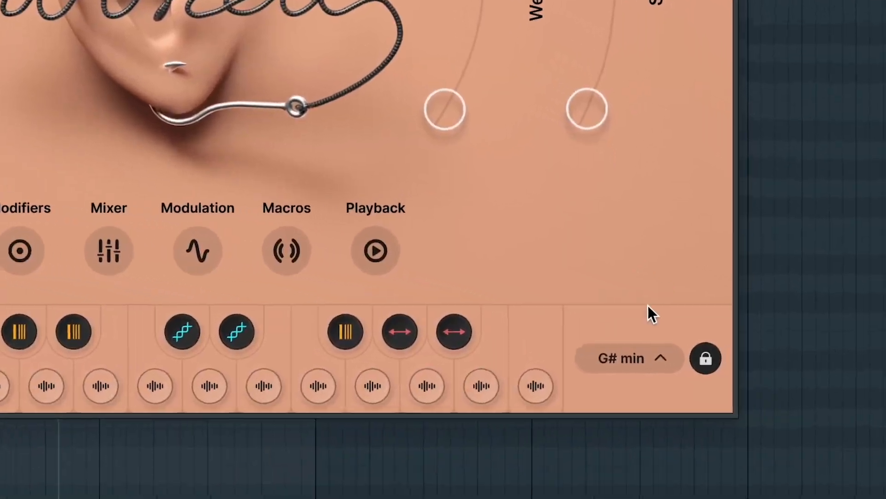
# Step: Set the sampler's key to D# min
pyautogui.click(632, 359)
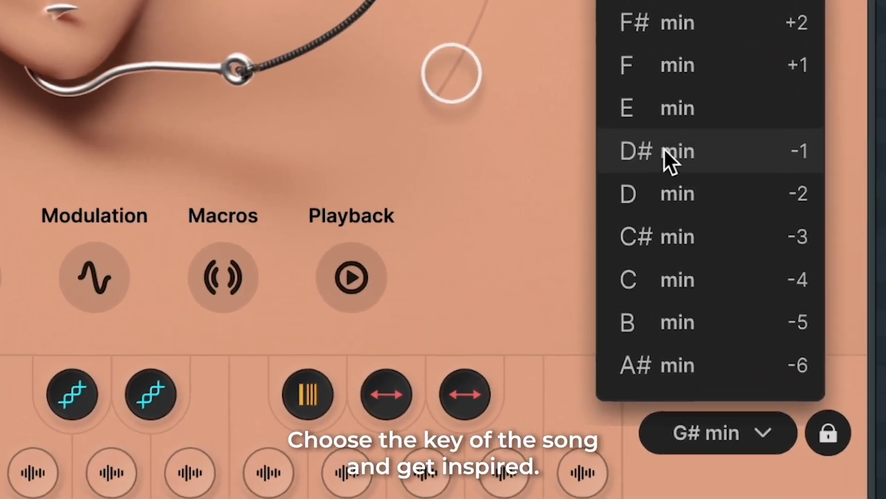
pyautogui.click(660, 150)
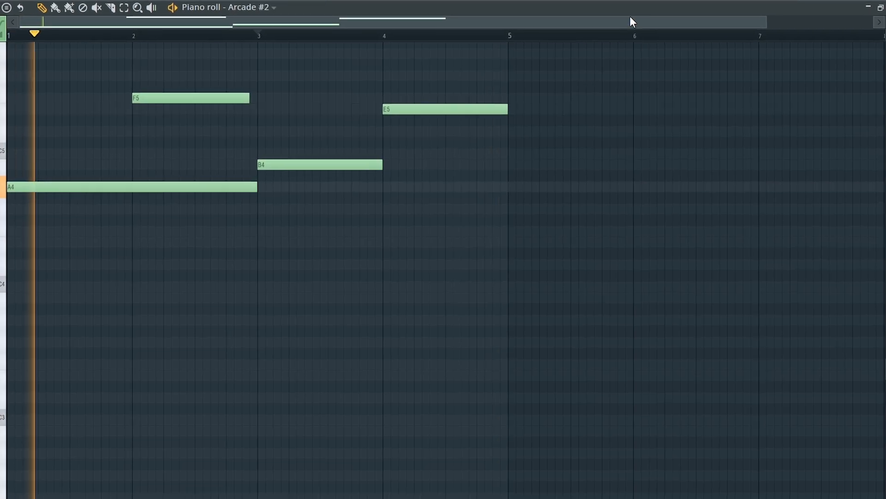
# Step: Shorten the final E5 note in the Arcade #2 piano roll slightly
pyautogui.click(501, 104)
pyautogui.moveTo(501, 104); pyautogui.dragTo(488, 104)
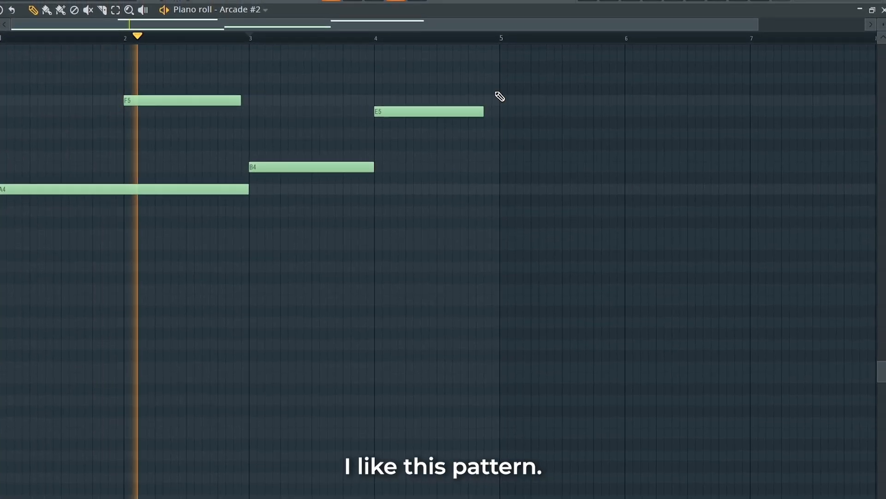
pyautogui.click(633, 2)
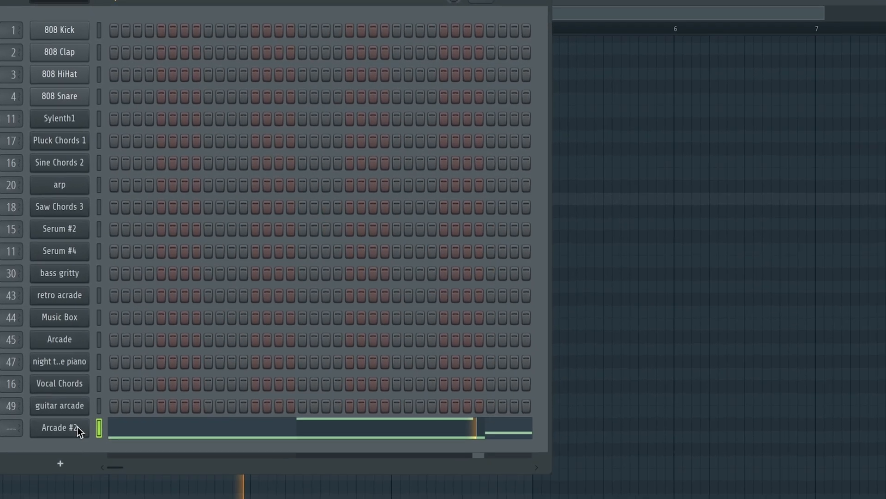
# Step: Open the Arcade #2 channel and raise its Stepper and Wet Crunch effect knobs
pyautogui.click(79, 398)
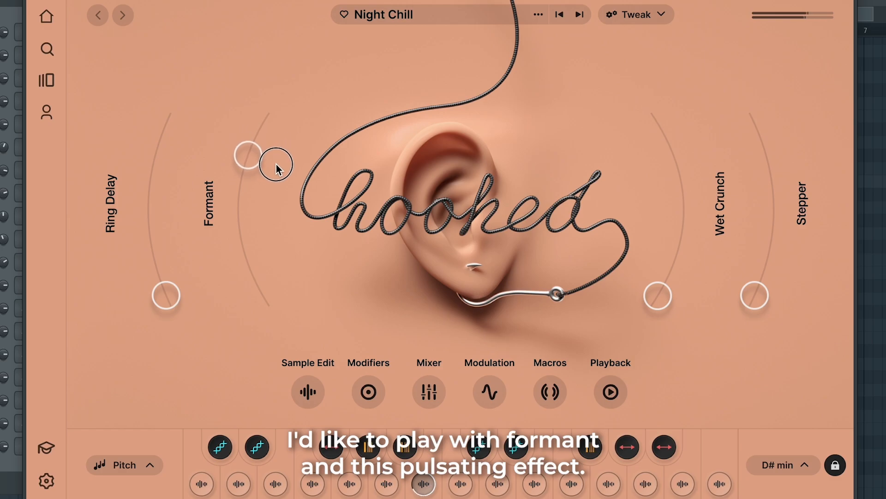
pyautogui.moveTo(754, 294); pyautogui.dragTo(767, 250)
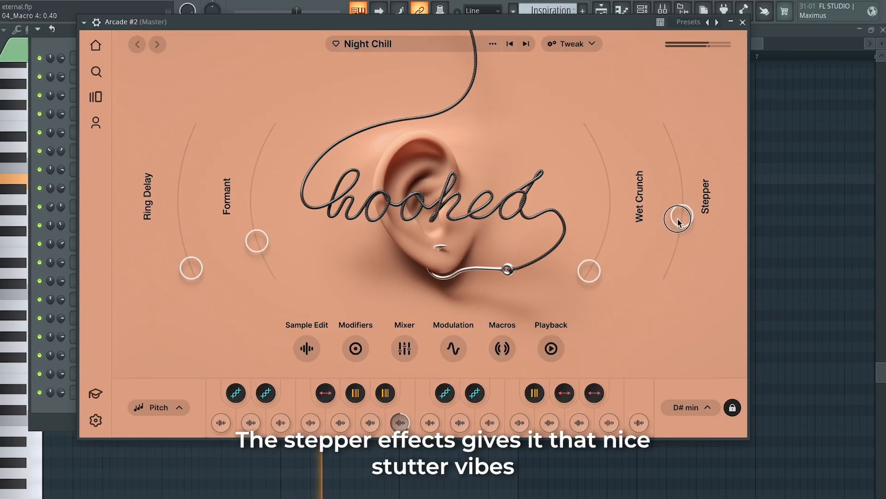
pyautogui.moveTo(678, 223); pyautogui.dragTo(675, 126)
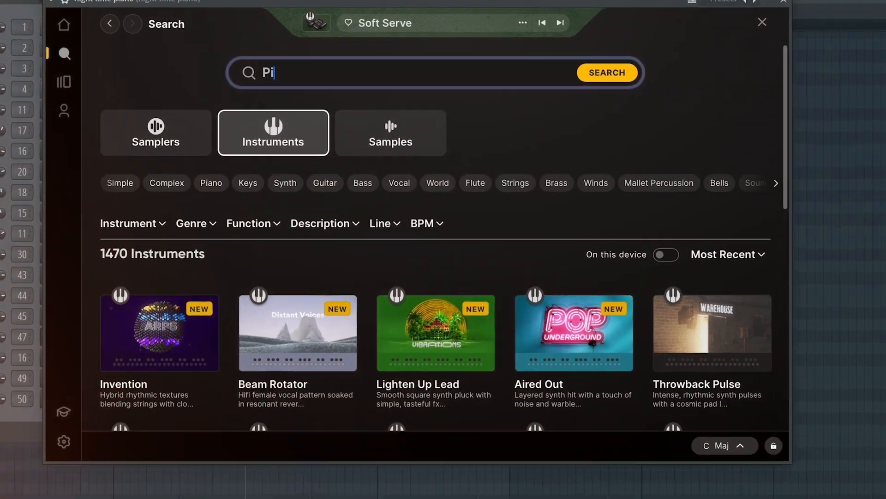
# Step: Search the instruments for Piano and filter by the Piano and Keys tags
pyautogui.write('ano')
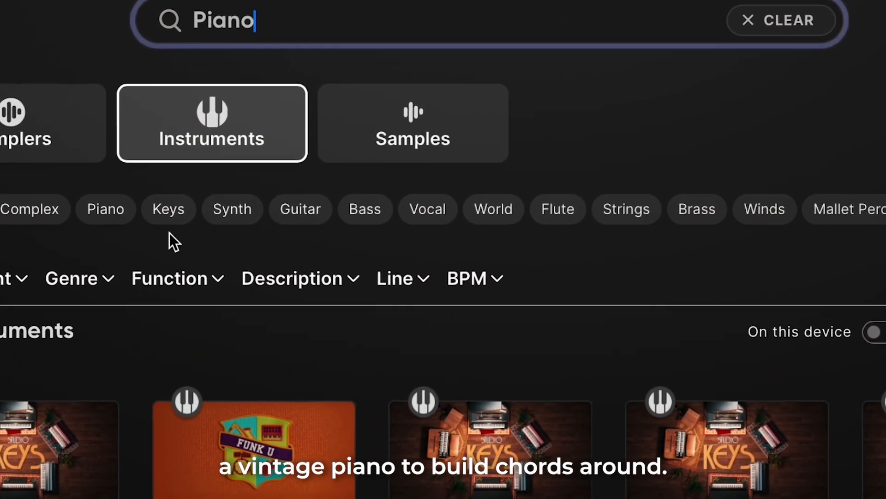
pyautogui.click(87, 219)
pyautogui.click(221, 207)
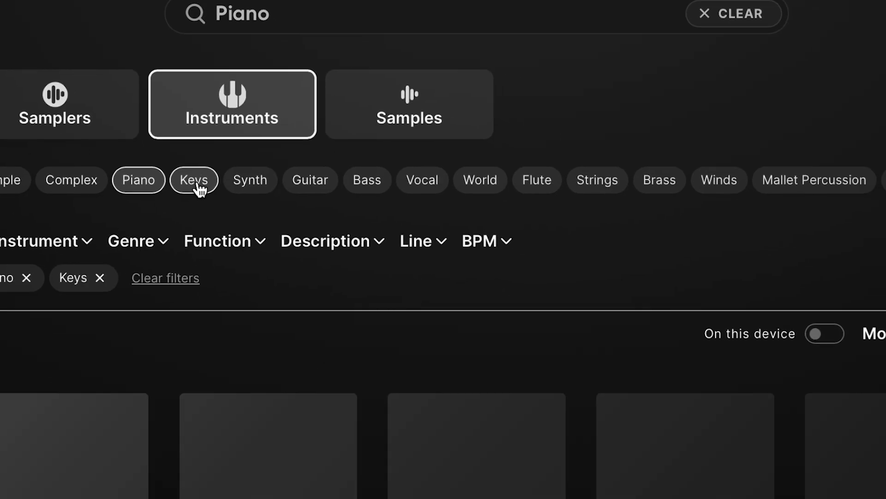
pyautogui.scroll(-15, 724, 228)
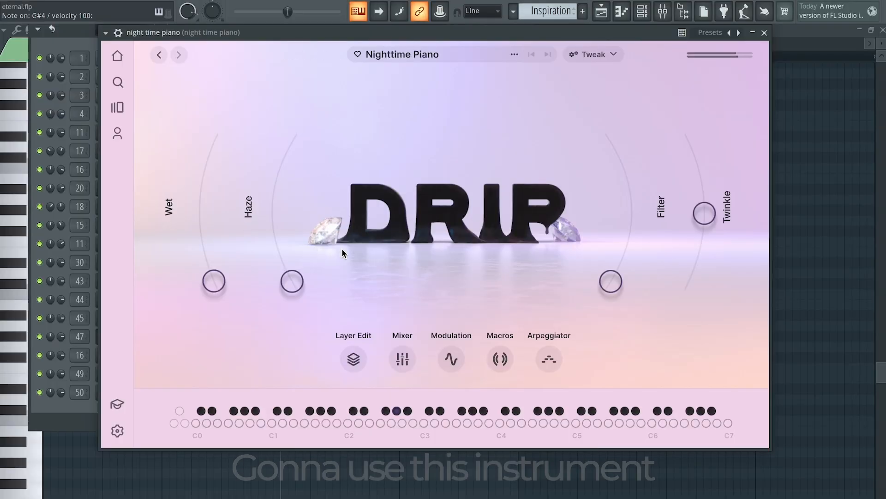
# Step: Play the project and adjust the Filter knob on the Nighttime Piano instrument
pyautogui.press('space')
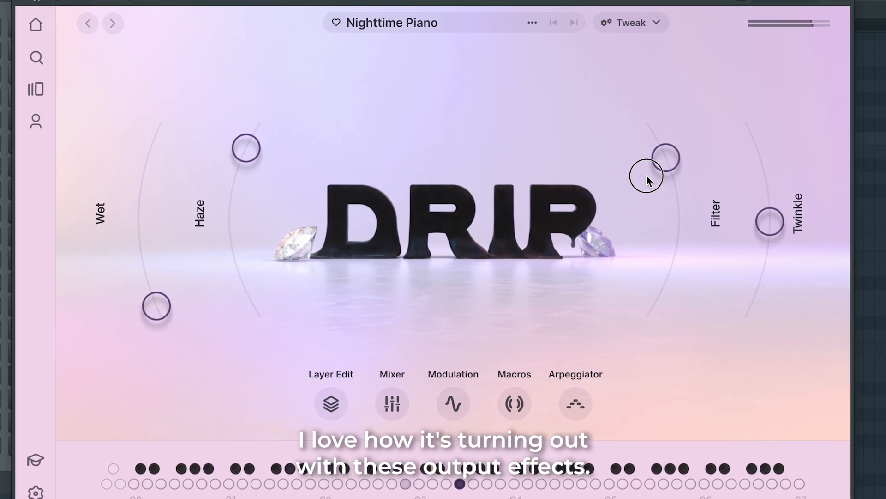
pyautogui.moveTo(668, 203); pyautogui.dragTo(681, 234)
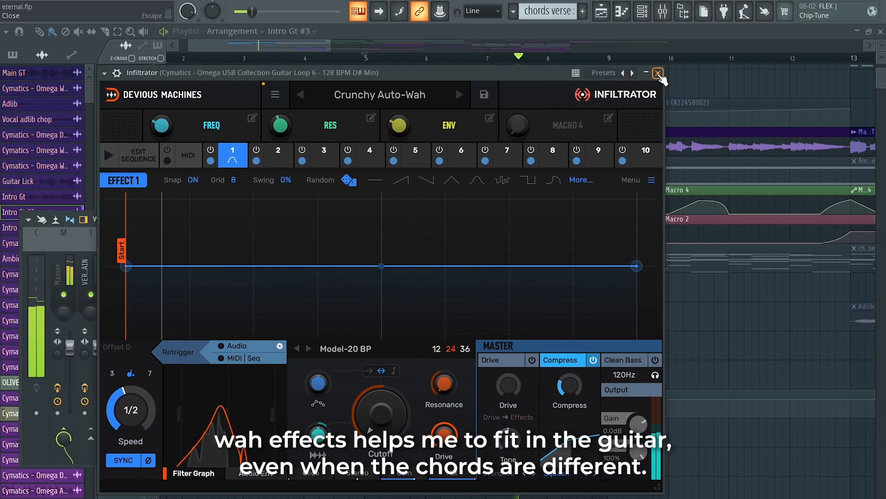
# Step: Close the Infiltrator plugin window on the guitar track
pyautogui.click(658, 73)
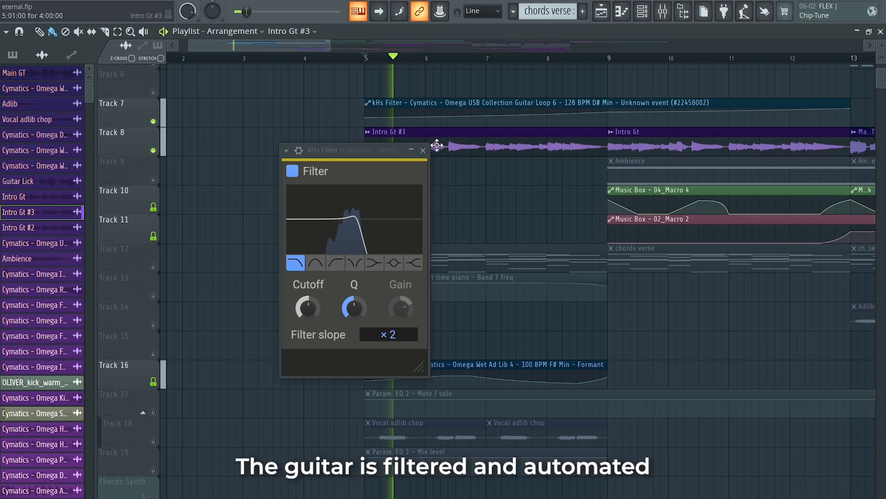
pyautogui.click(423, 150)
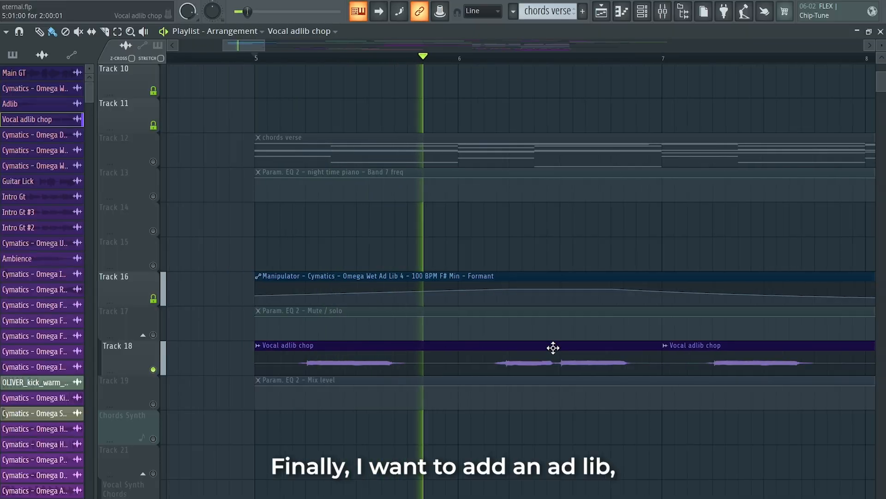
pyautogui.keyDown('ctrl'); pyautogui.scroll(-2, 553, 348); pyautogui.keyUp('ctrl')
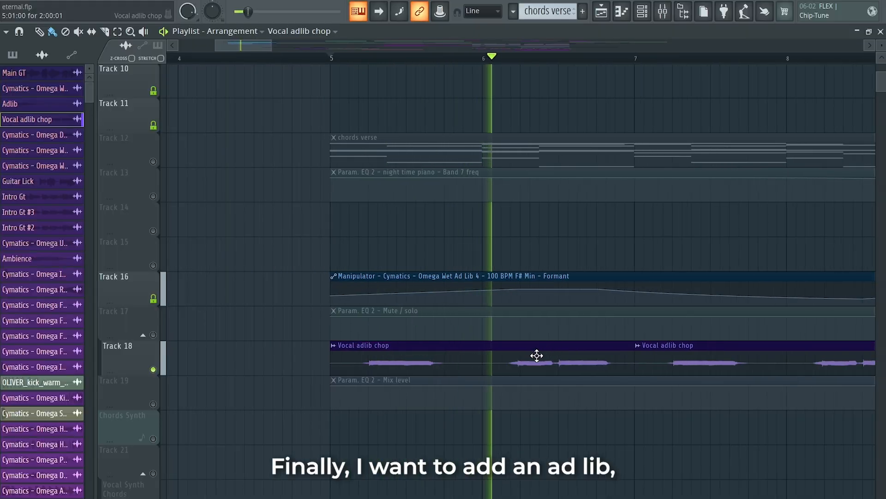
# Step: Inspect the Vocal adlib chop clip's sample settings and its formant plugin
pyautogui.doubleClick(511, 359)
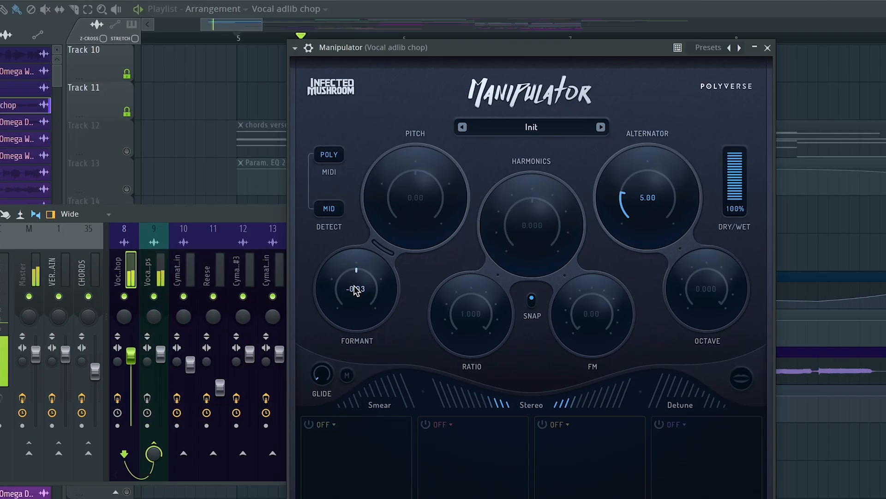
pyautogui.moveTo(231, 308); pyautogui.dragTo(230, 307)
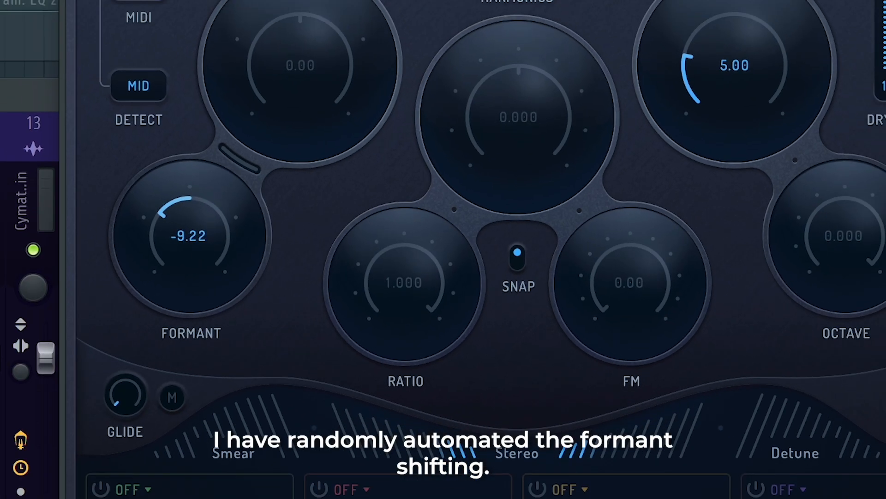
pyautogui.click(753, 15)
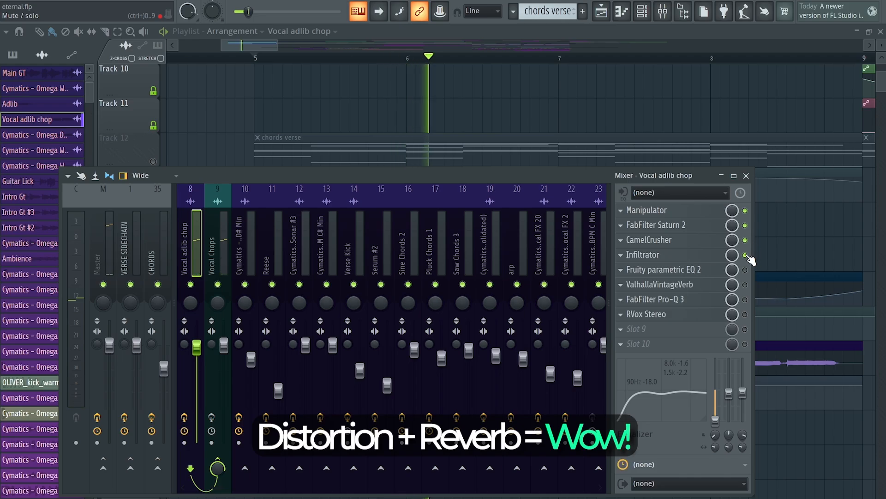
# Step: Enable the Infiltrator and Fruity parametric EQ 2 effects on the Vocal adlib chop mixer track
pyautogui.click(702, 255)
pyautogui.click(640, 9)
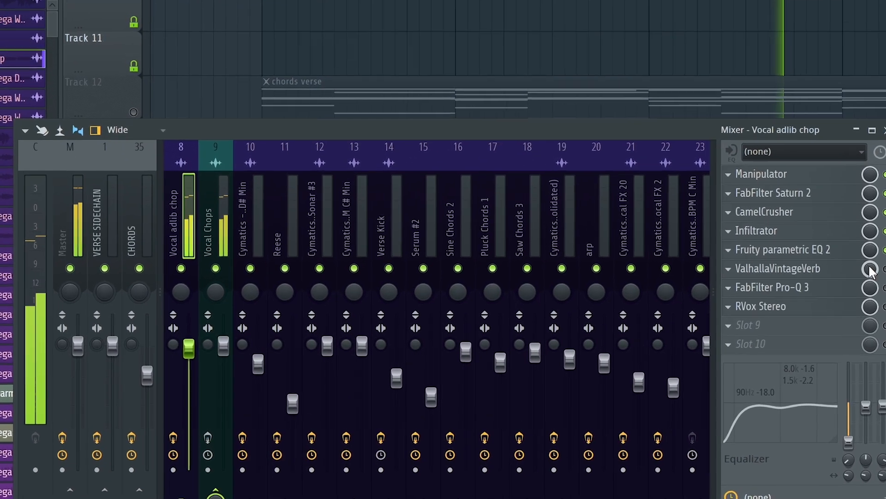
pyautogui.click(745, 271)
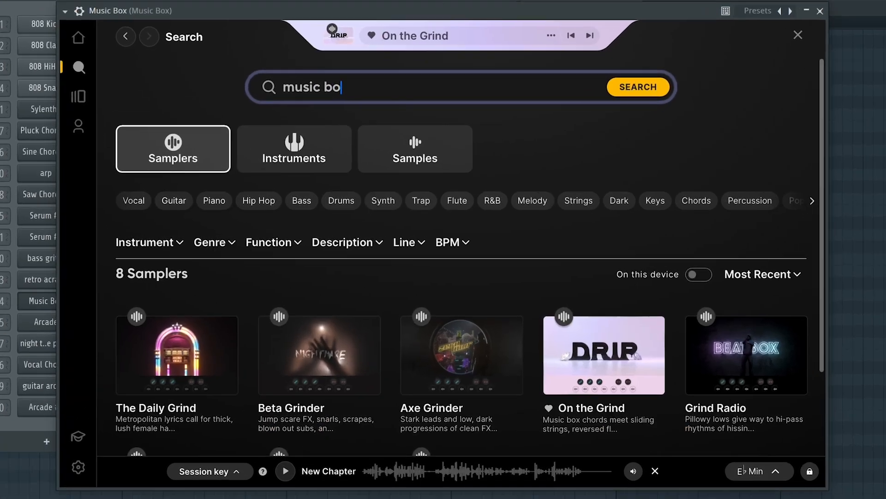
# Step: Search the samplers for music box and audition the results
pyautogui.write('x')
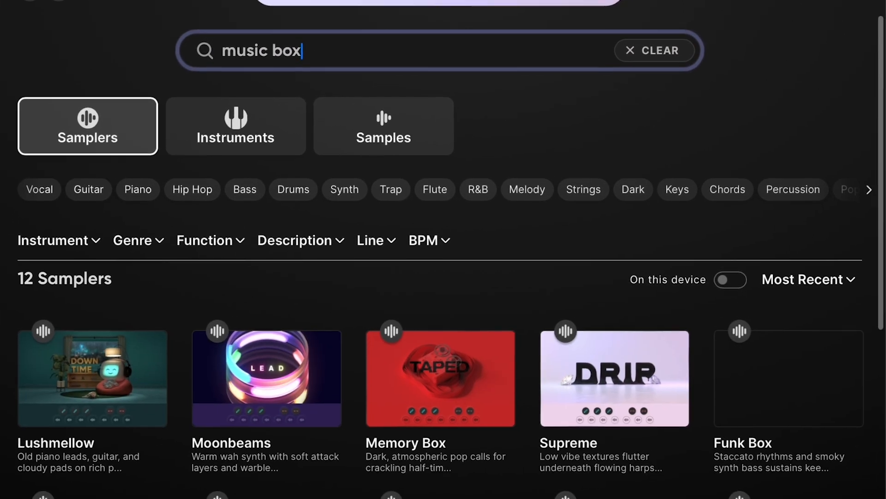
pyautogui.scroll(-1, 531, 285)
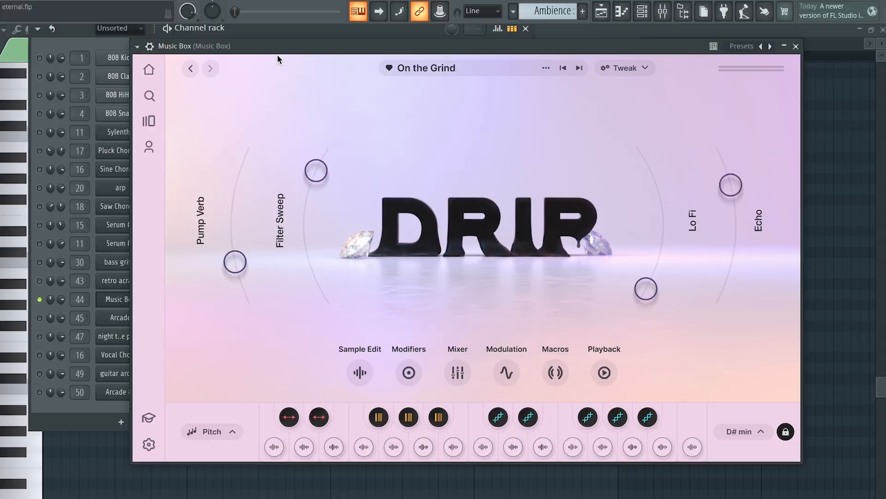
pyautogui.moveTo(367, 47); pyautogui.dragTo(496, 49)
pyautogui.press('space')
pyautogui.click(236, 297)
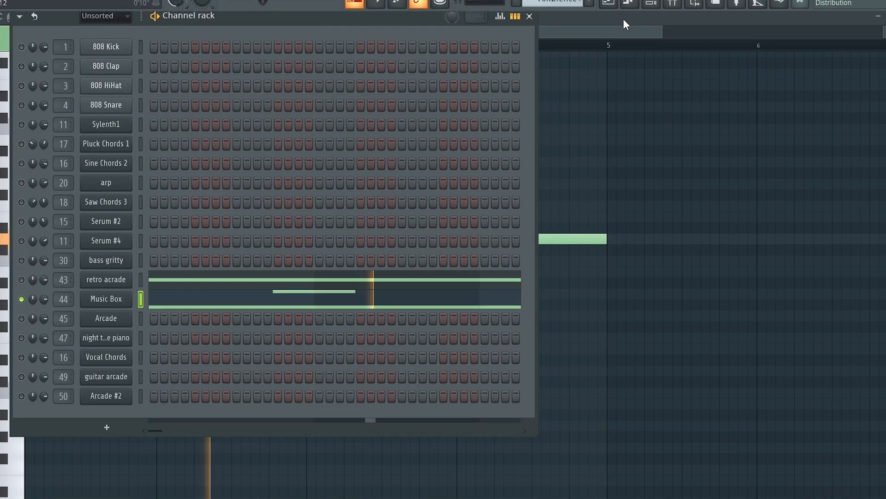
# Step: Open the Deep Sonar #5 audio clip's channel settings
pyautogui.click(613, 5)
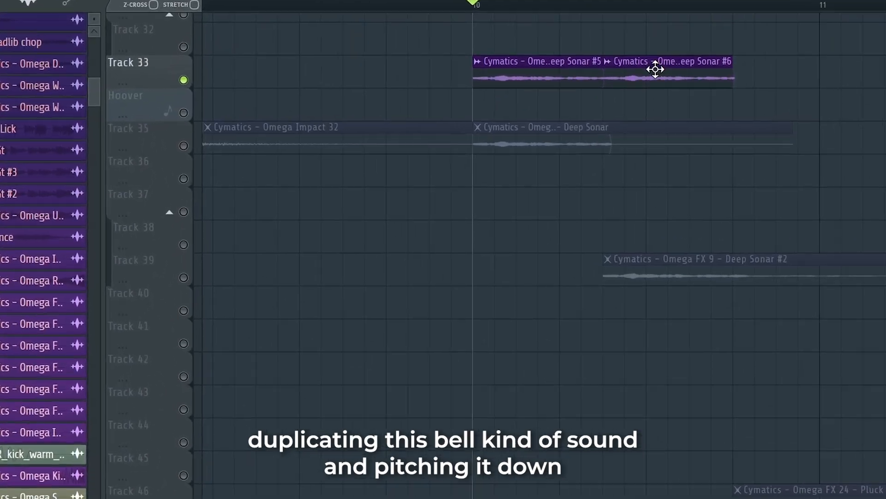
pyautogui.doubleClick(489, 104)
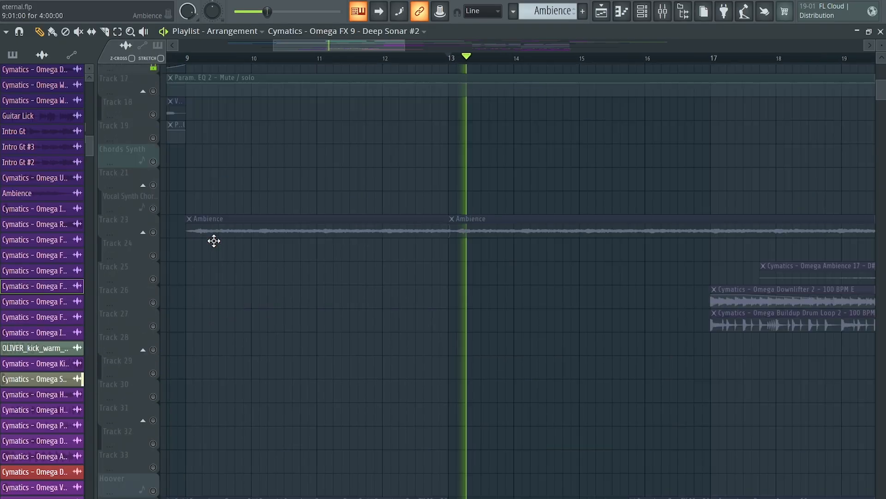
pyautogui.scroll(-8, 214, 240)
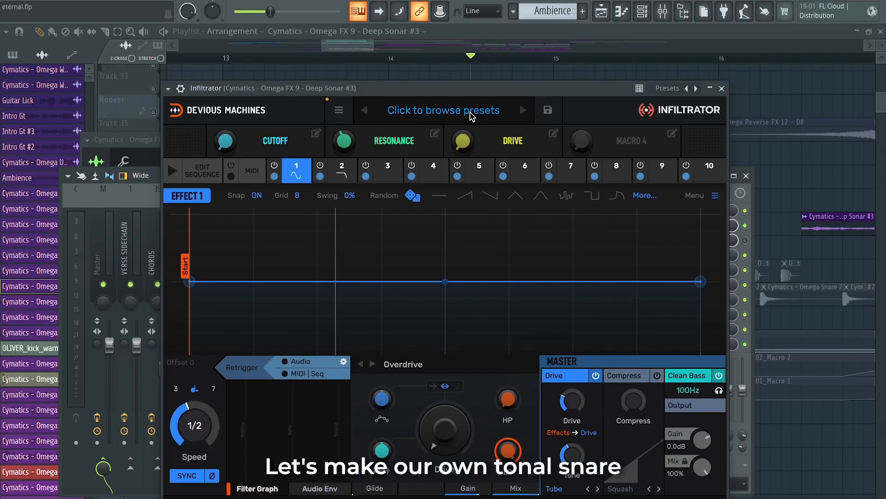
# Step: Close the Infiltrator plugin and the mixer window
pyautogui.click(722, 89)
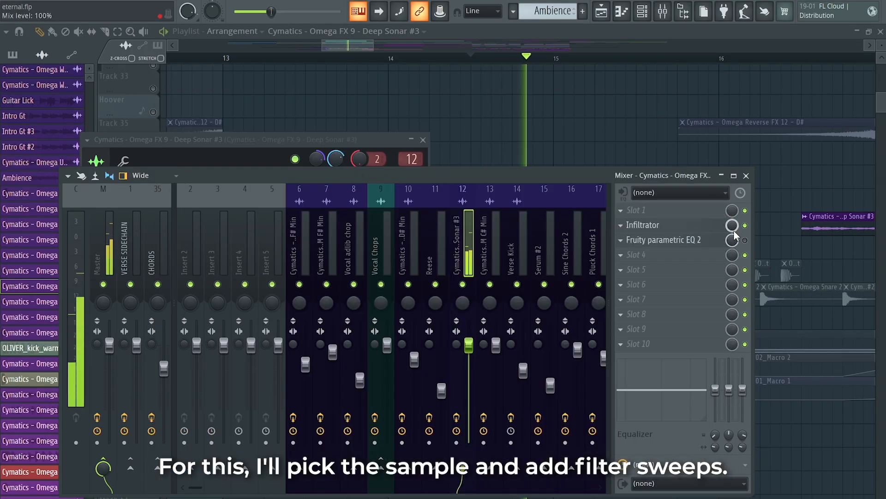
pyautogui.click(746, 175)
pyautogui.press('Escape')
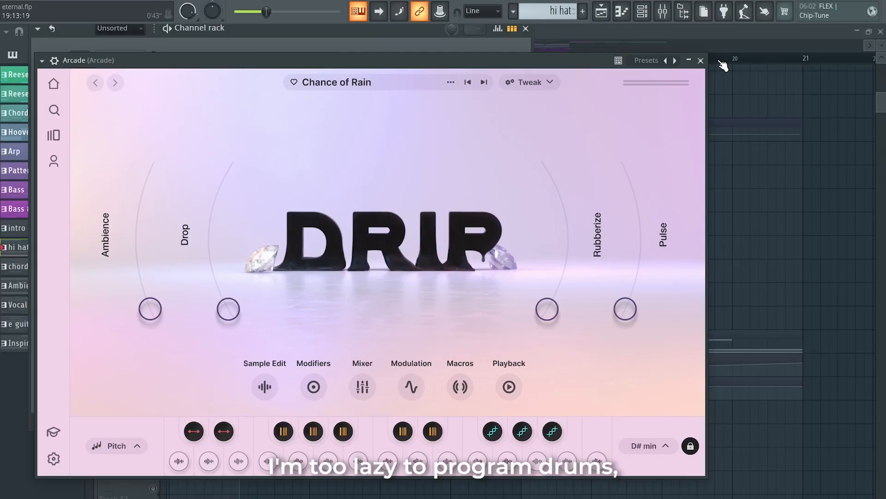
# Step: Close the Arcade plugin and draw D5 and E5 notes after the B4 note in the Arcade #3 piano roll
pyautogui.click(700, 61)
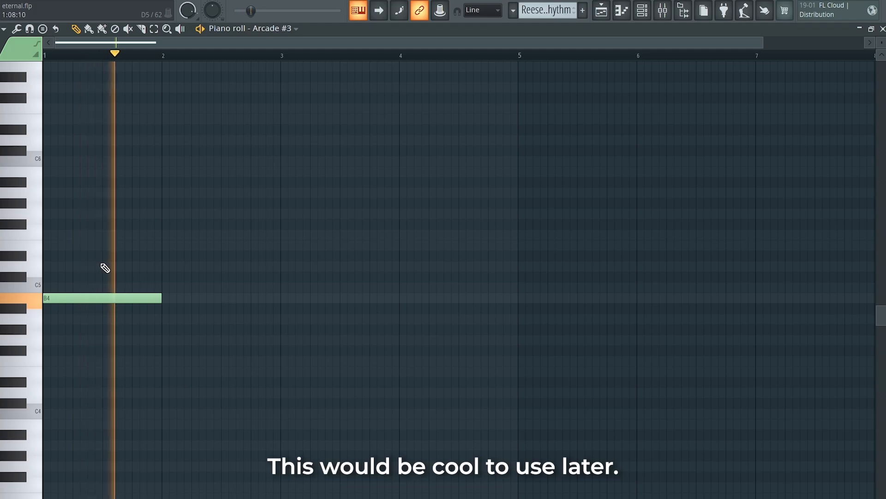
pyautogui.click(185, 268)
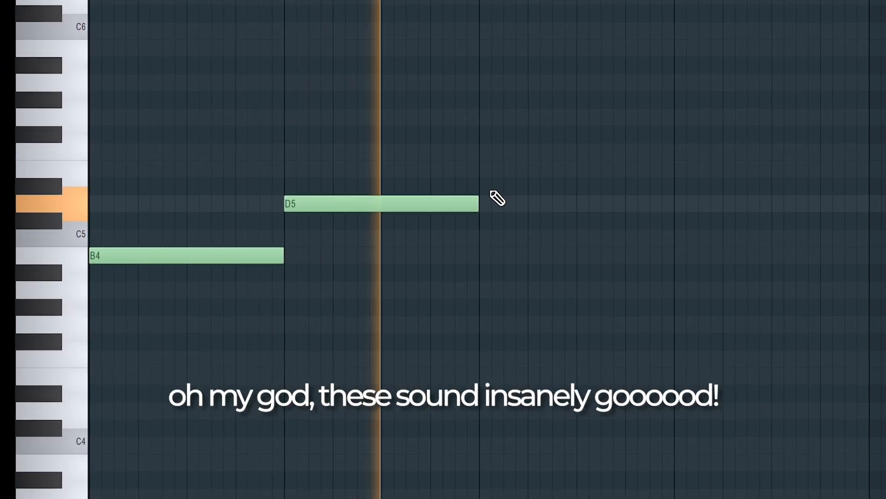
pyautogui.click(497, 177)
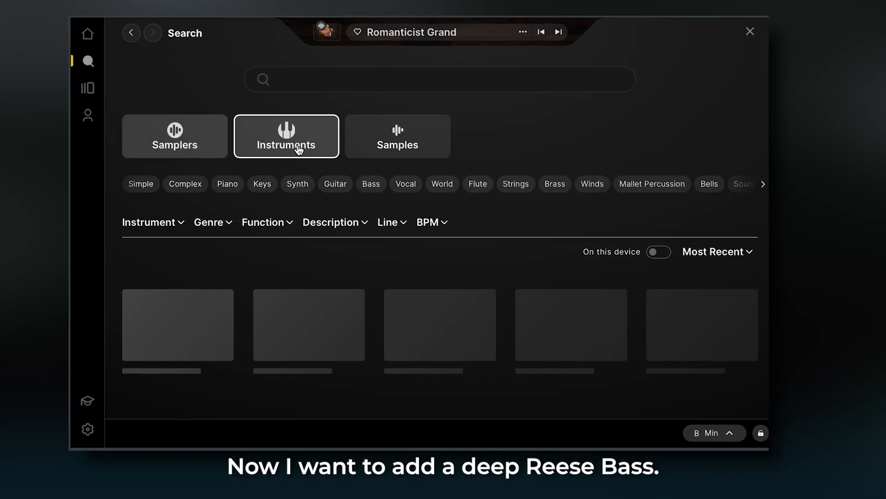
# Step: Search the Arcade instruments for bass and pick the Elastic Drone instrument
pyautogui.write('bass')
pyautogui.scroll(-1, 661, 254)
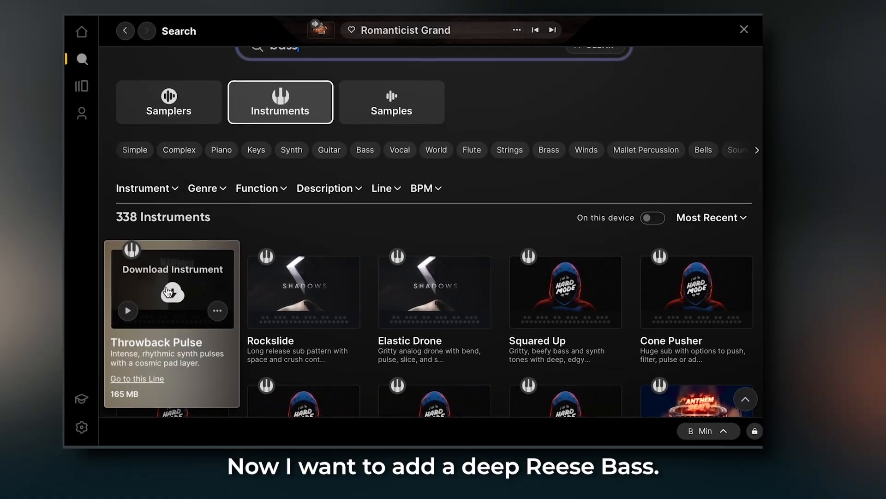
pyautogui.click(429, 309)
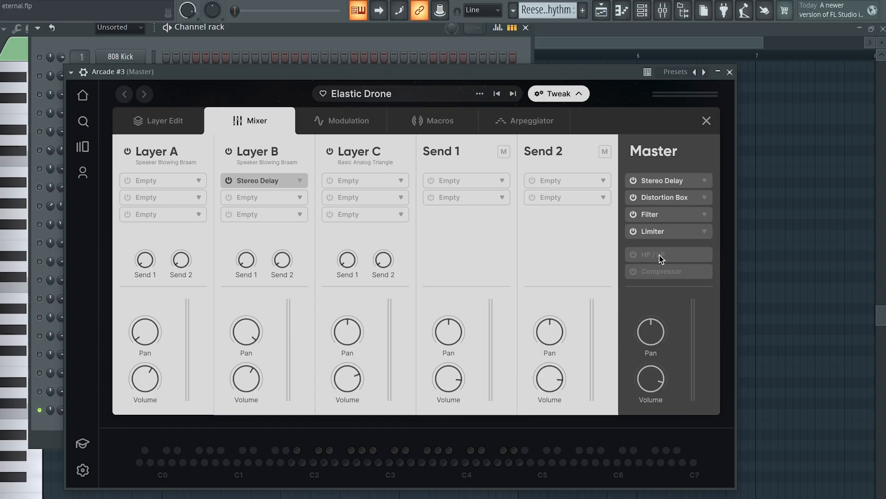
# Step: Toggle the HP / LP effect on the Master channel of the Arcade mixer
pyautogui.click(635, 255)
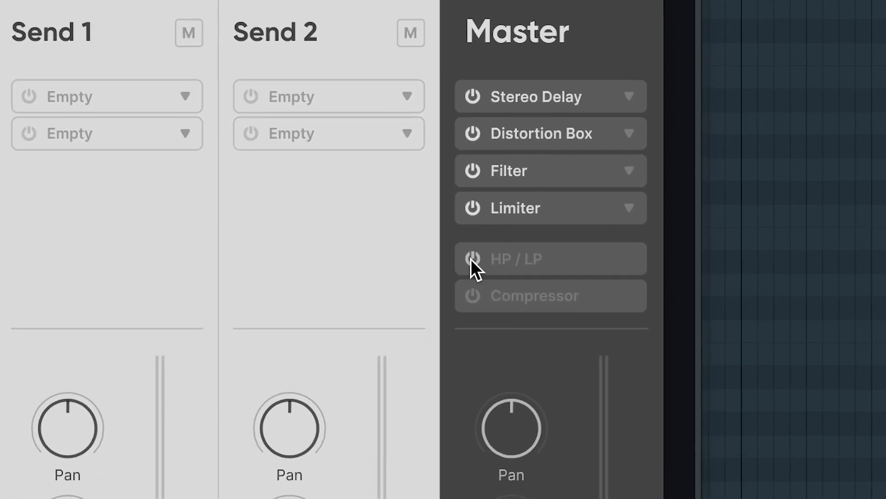
pyautogui.click(661, 254)
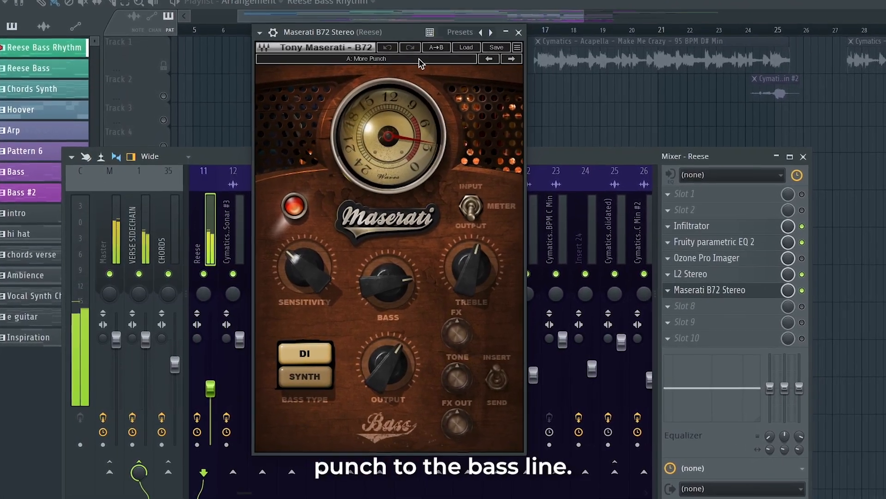
# Step: Close the Maserati B72 plugin window on the Reese mixer track
pyautogui.click(519, 32)
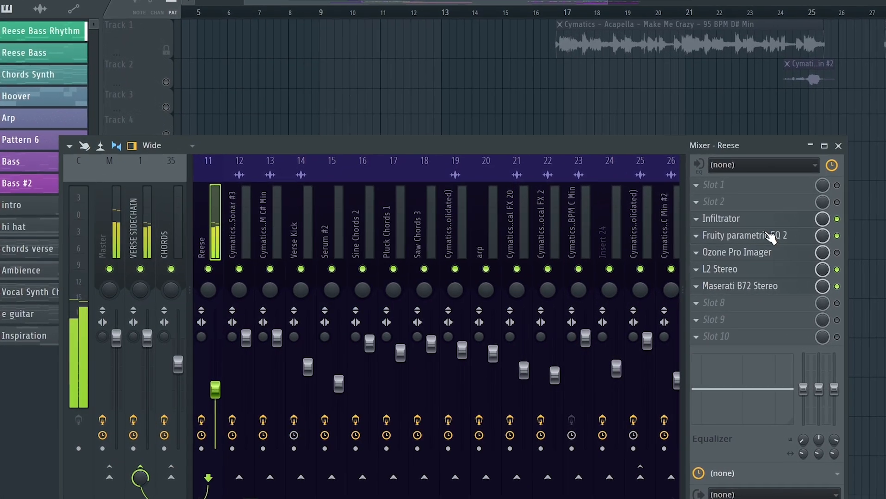
pyautogui.click(743, 225)
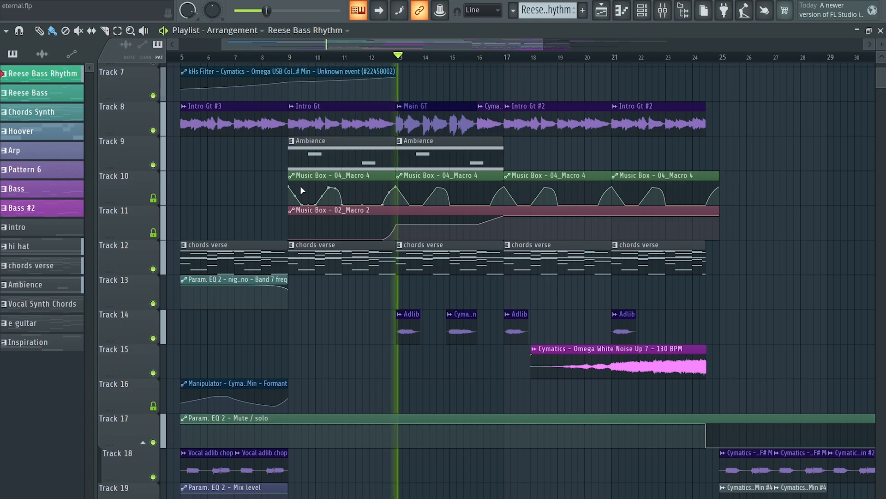
# Step: Unmute Track 27 and Track 25 in the playlist arrangement
pyautogui.scroll(-10, 298, 187)
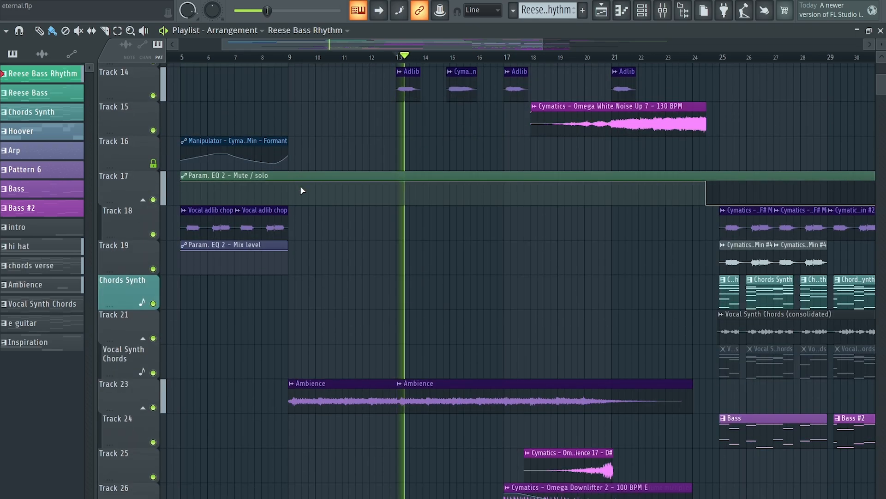
pyautogui.scroll(-1, 301, 190)
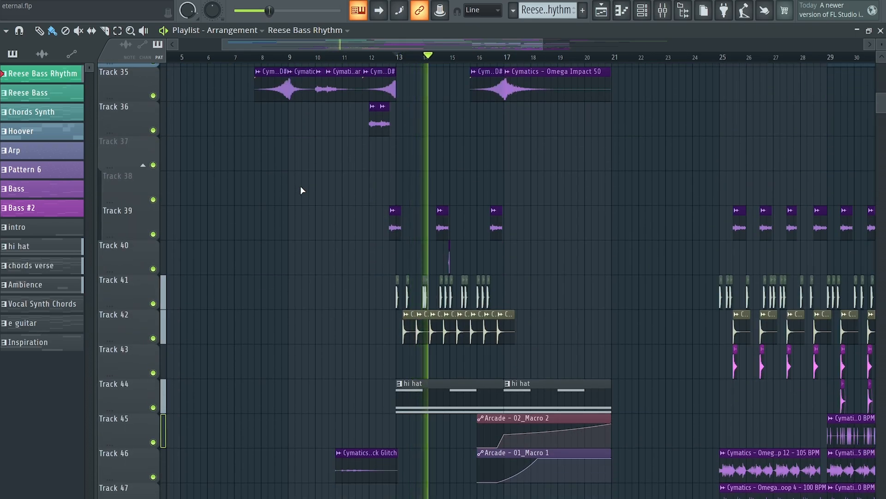
pyautogui.scroll(2, 301, 190)
pyautogui.scroll(9, 301, 191)
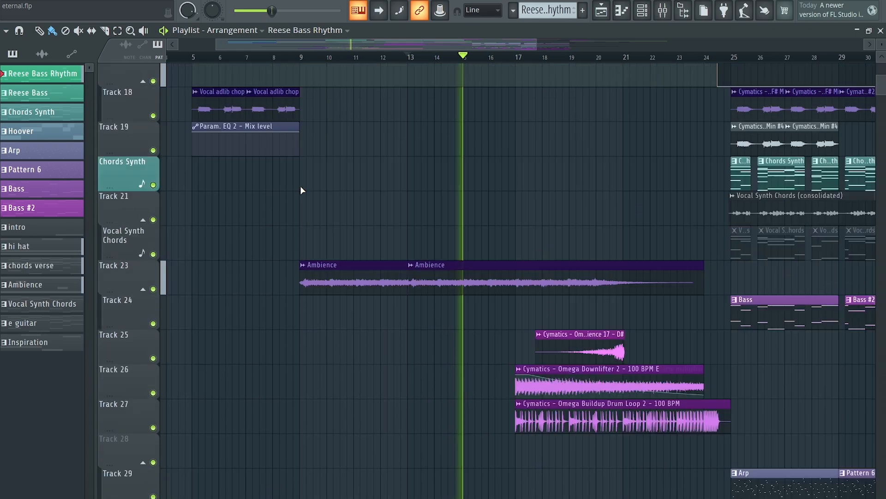
pyautogui.scroll(1, 302, 190)
pyautogui.keyDown('ctrl'); pyautogui.scroll(2, 303, 191); pyautogui.keyUp('ctrl')
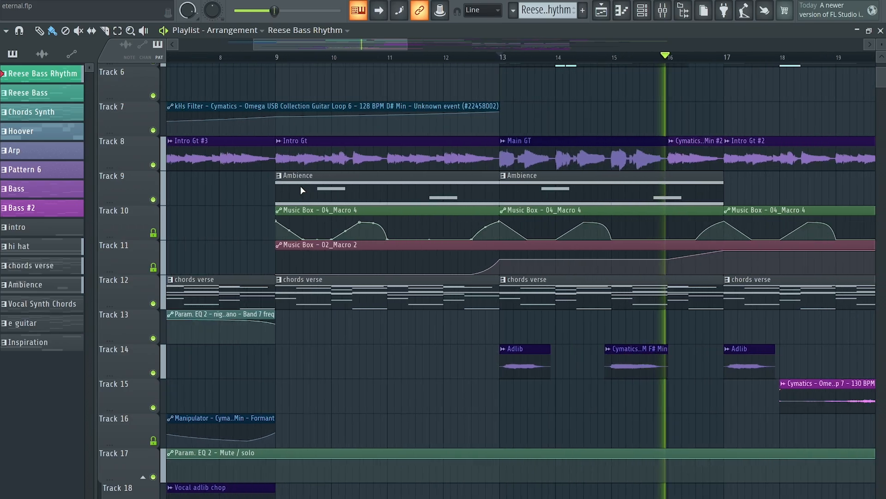
pyautogui.scroll(-2, 300, 185)
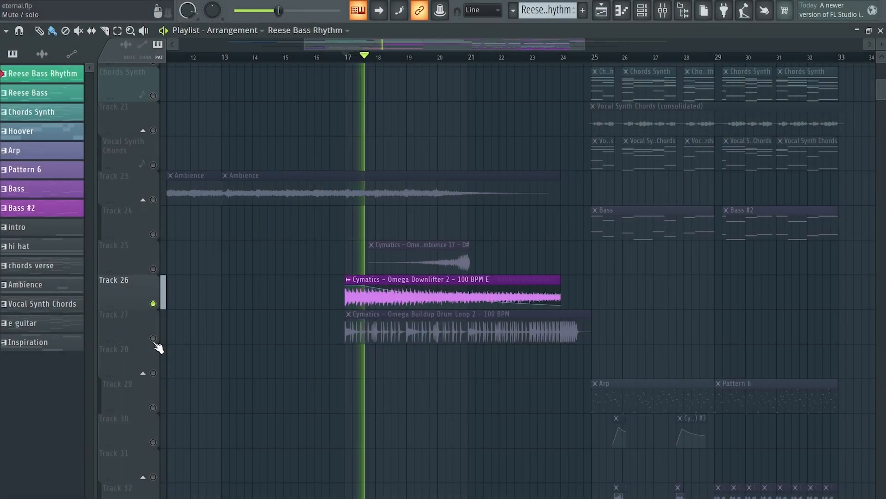
pyautogui.click(153, 338)
pyautogui.click(153, 268)
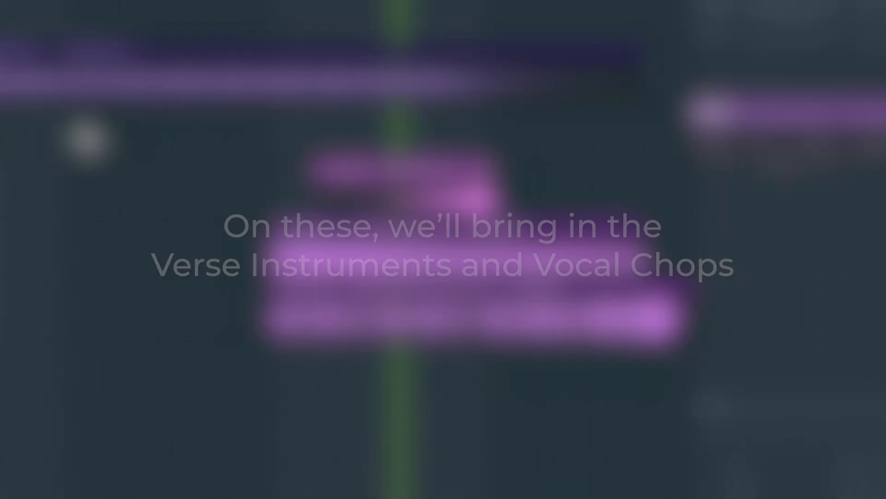
# Step: Review the drop section tracks in the playlist arrangement
pyautogui.scroll(2, 563, 114)
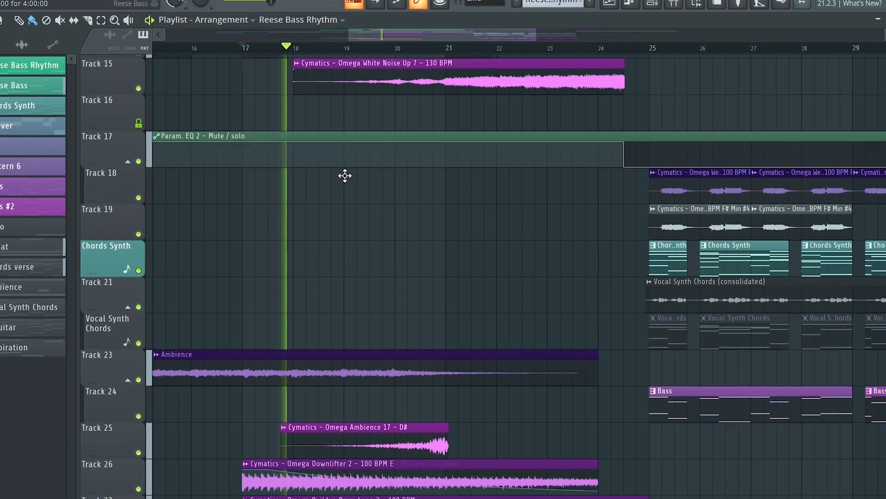
pyautogui.scroll(-4, 342, 174)
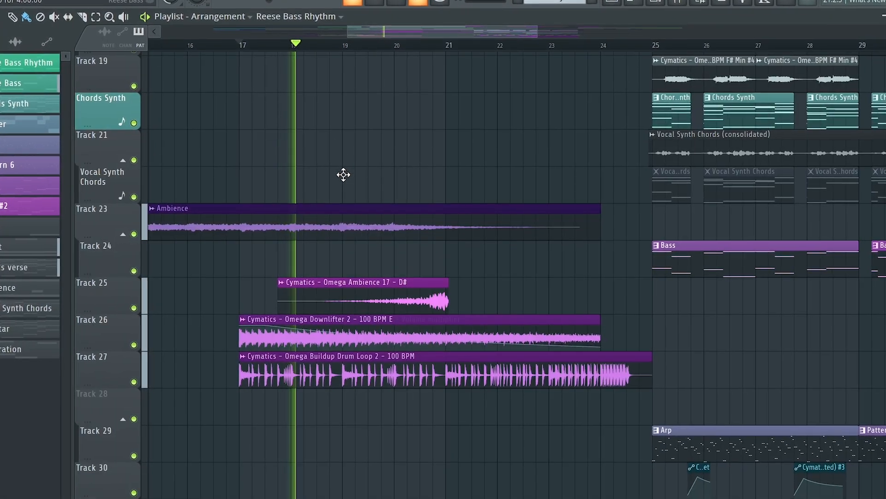
pyautogui.scroll(-1, 342, 174)
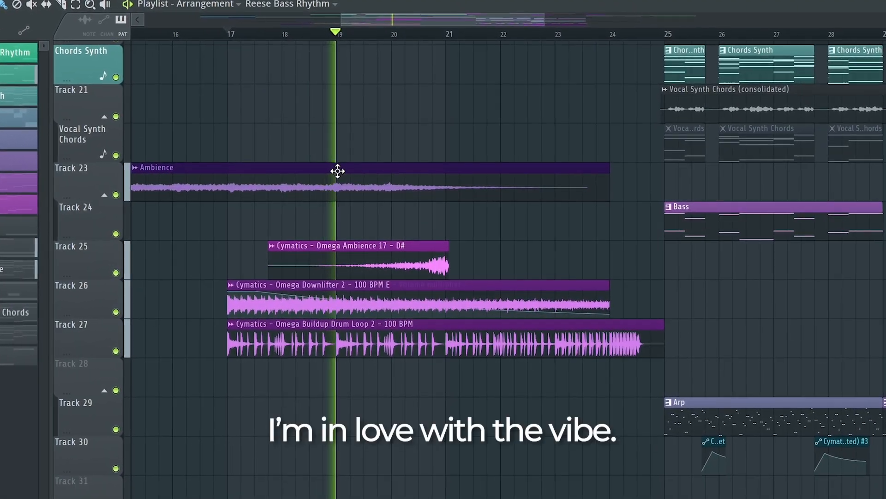
pyautogui.scroll(-2, 343, 174)
pyautogui.scroll(-3, 778, 83)
pyautogui.scroll(1, 778, 83)
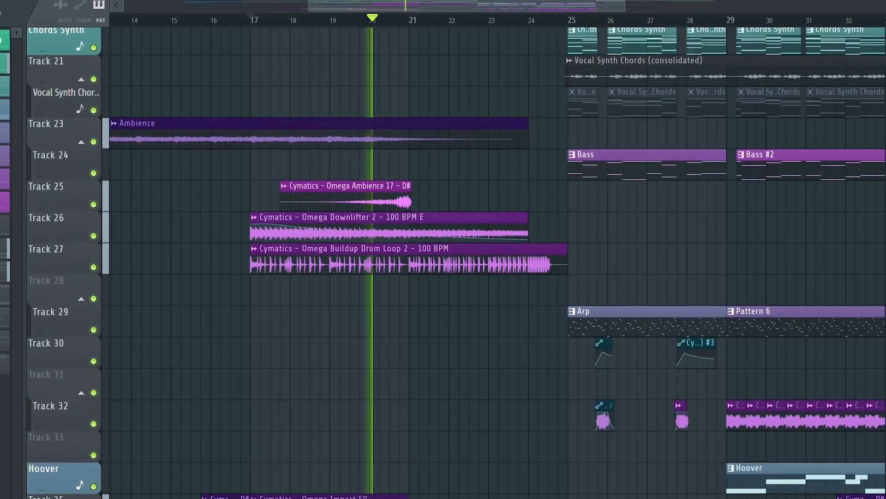
pyautogui.scroll(19, 610, 226)
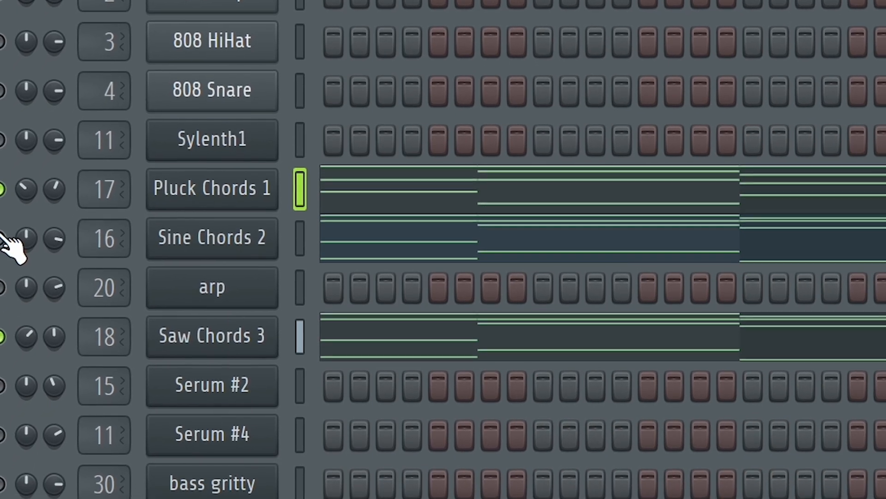
# Step: Open the Fruity Limiter on the CHORDS mixer track, then close it and the mixer
pyautogui.click(3, 232)
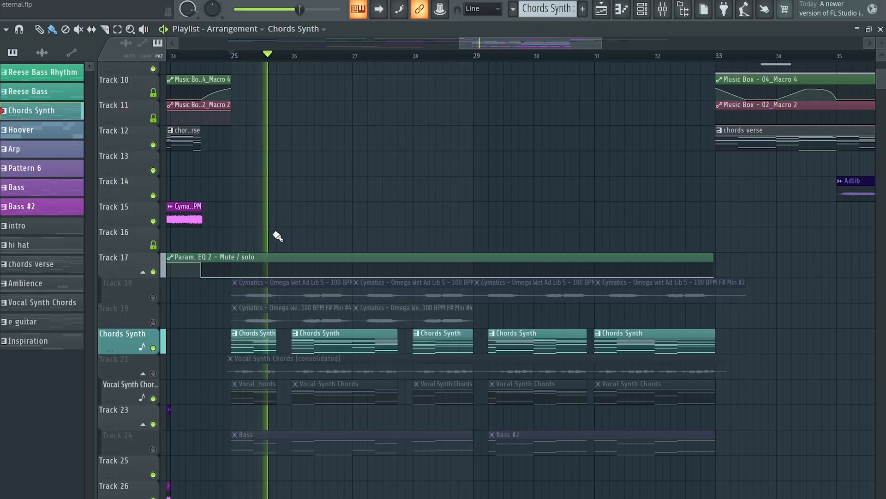
pyautogui.click(665, 10)
pyautogui.click(692, 253)
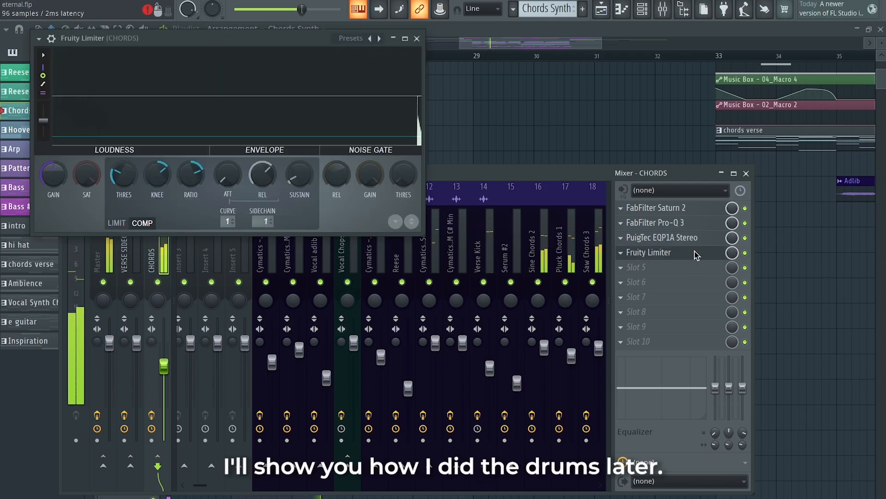
pyautogui.click(745, 175)
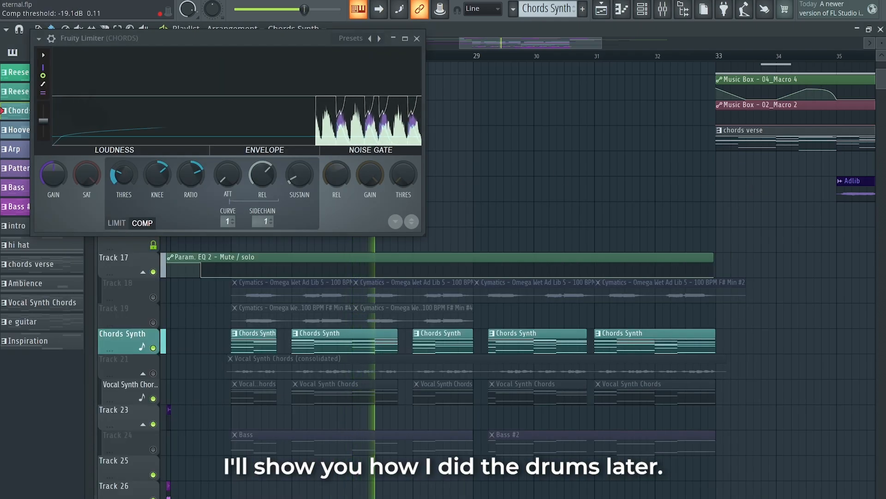
pyautogui.click(417, 38)
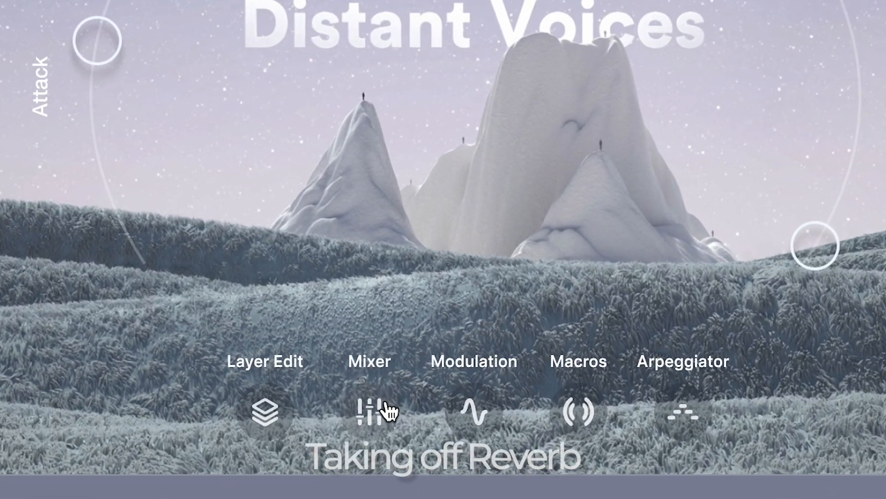
# Step: Turn off the reverb on the Master channel in the Vocal Chords Arcade mixer
pyautogui.click(430, 354)
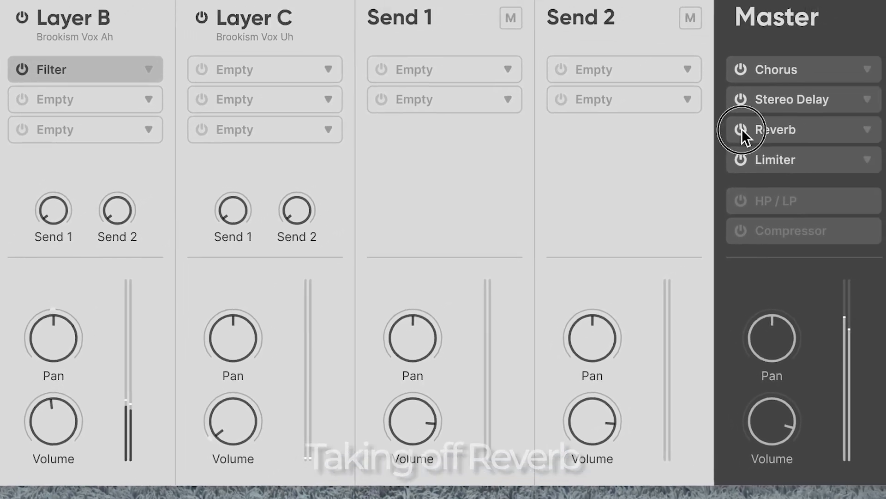
pyautogui.click(877, 42)
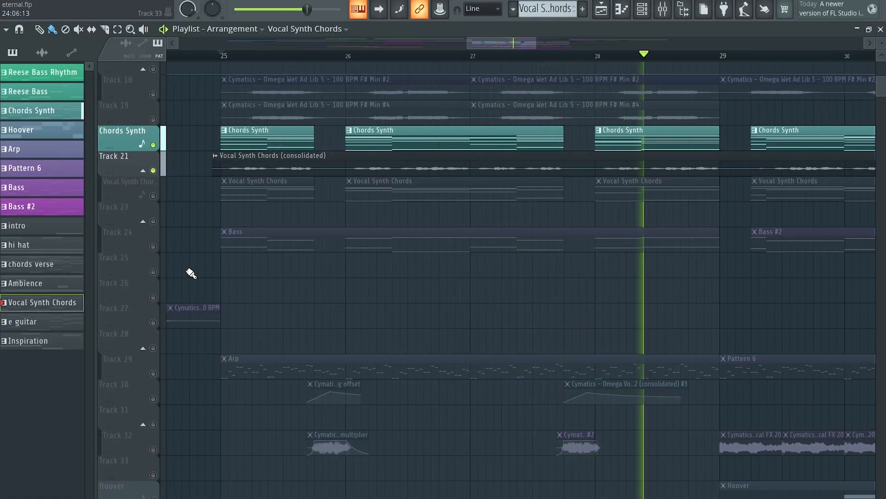
# Step: Close the LFOtool window and lengthen the Pattern 6 and Arp clips in the drop section
pyautogui.scroll(-6, 191, 273)
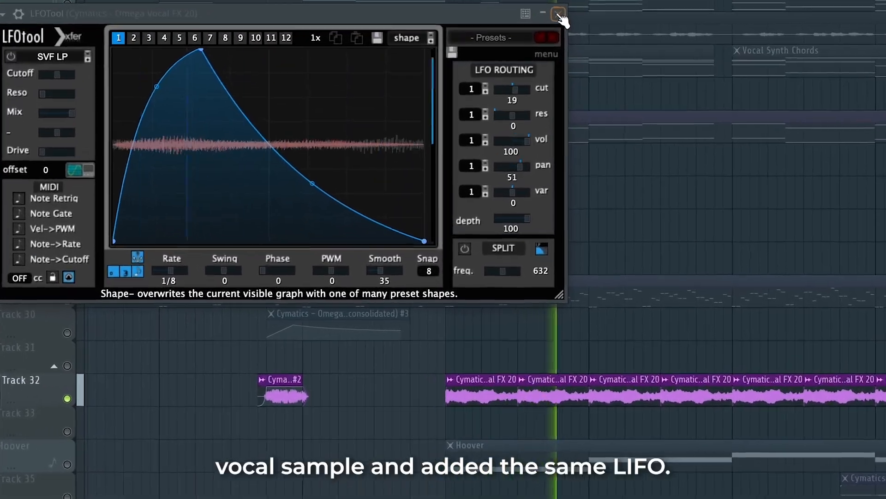
pyautogui.click(562, 17)
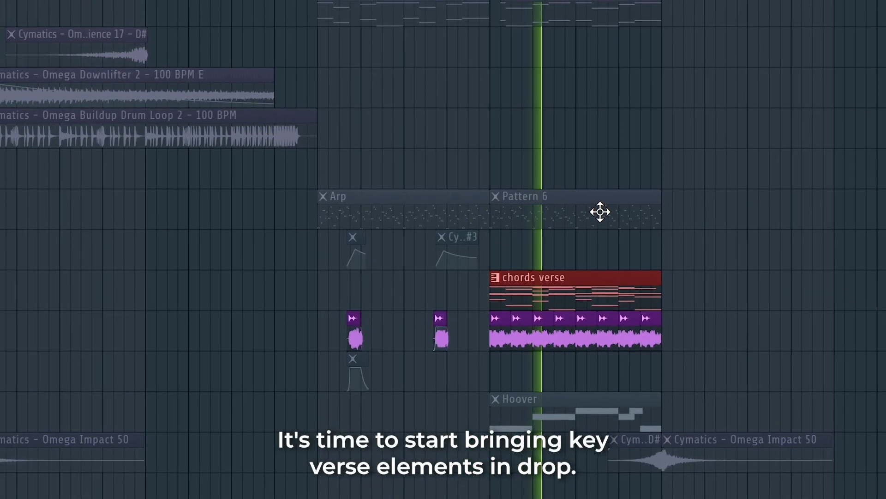
pyautogui.moveTo(626, 214); pyautogui.dragTo(641, 216)
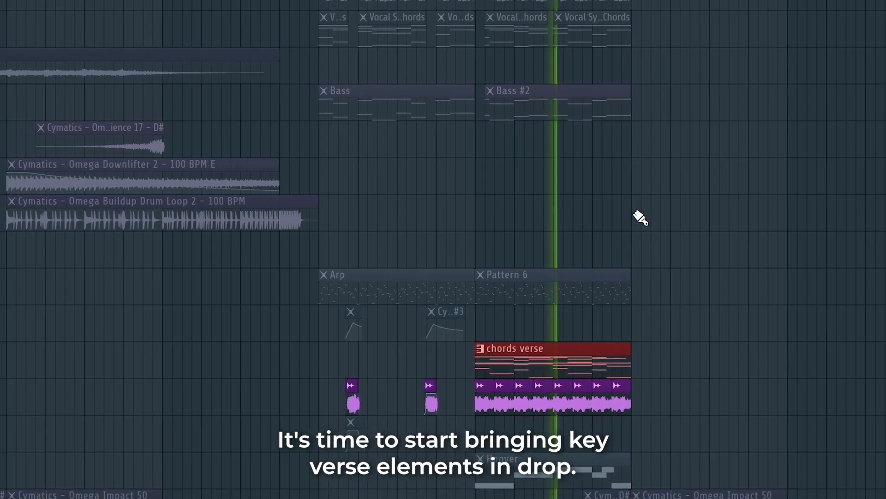
pyautogui.scroll(4, 641, 218)
pyautogui.moveTo(436, 290); pyautogui.dragTo(493, 290)
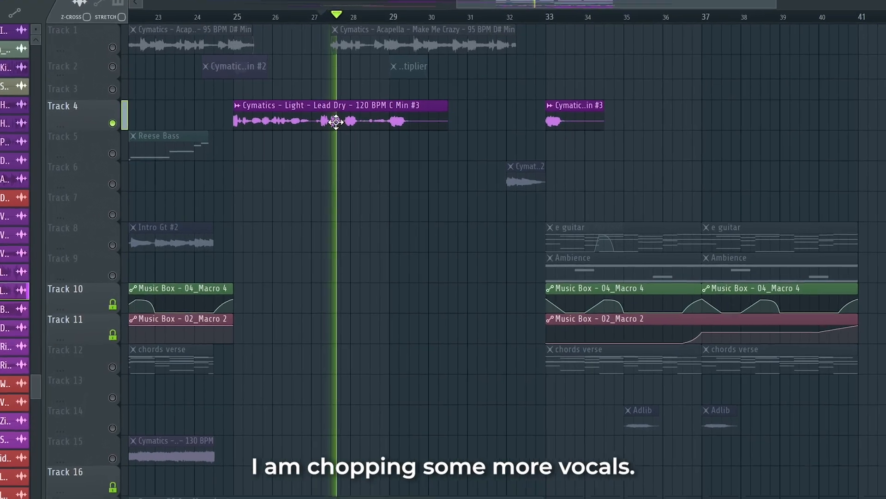
# Step: Open the Cymatics Light Lead Dry clip's settings and its mixer track's ValhallaVintageVerb plugin
pyautogui.doubleClick(376, 123)
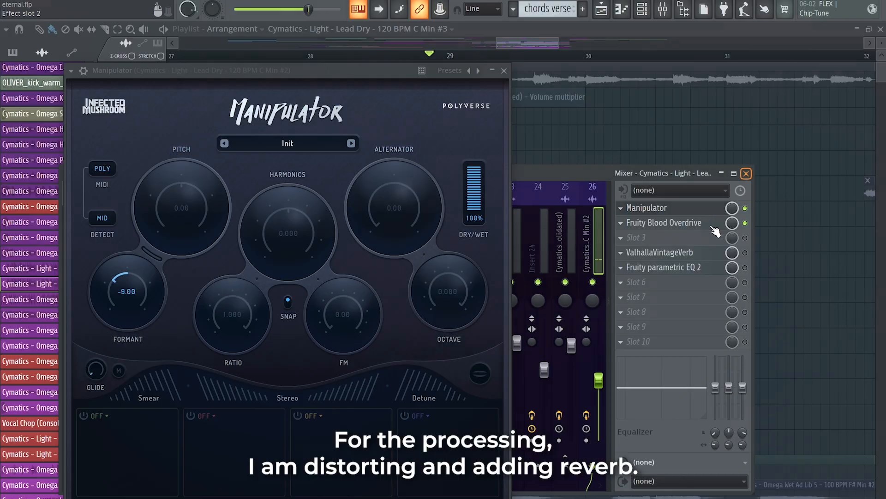
pyautogui.click(683, 224)
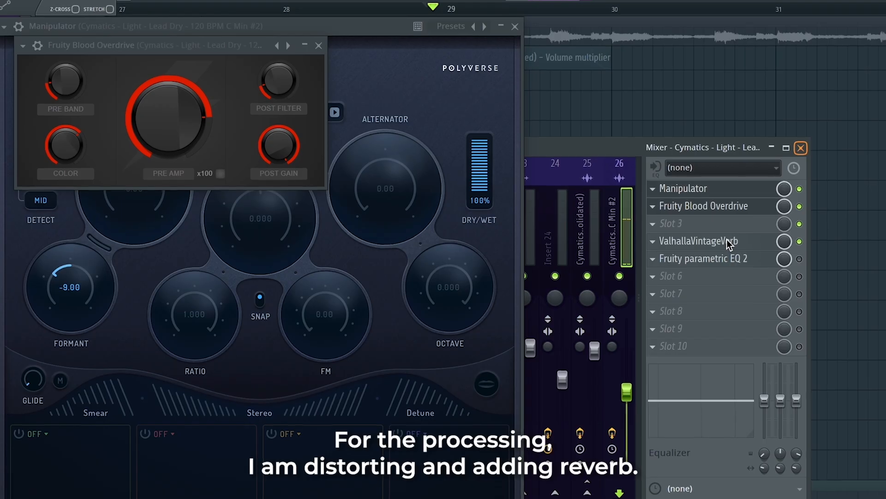
pyautogui.click(706, 245)
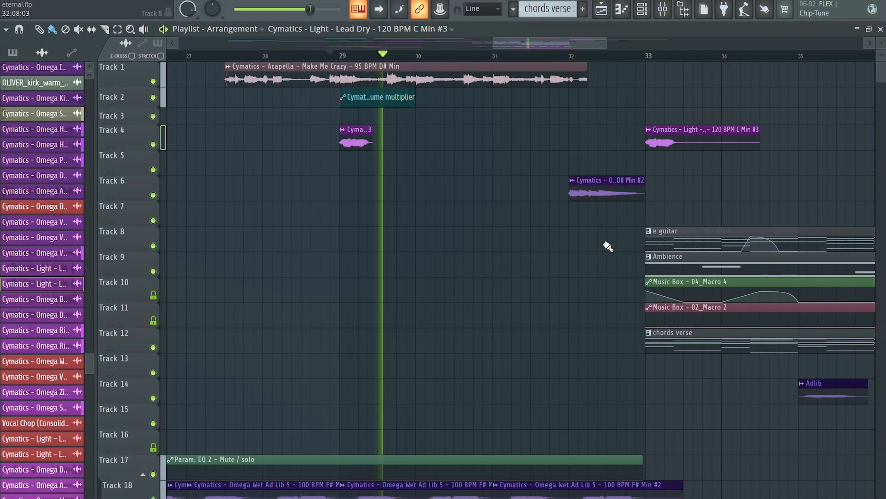
pyautogui.scroll(-8, 607, 245)
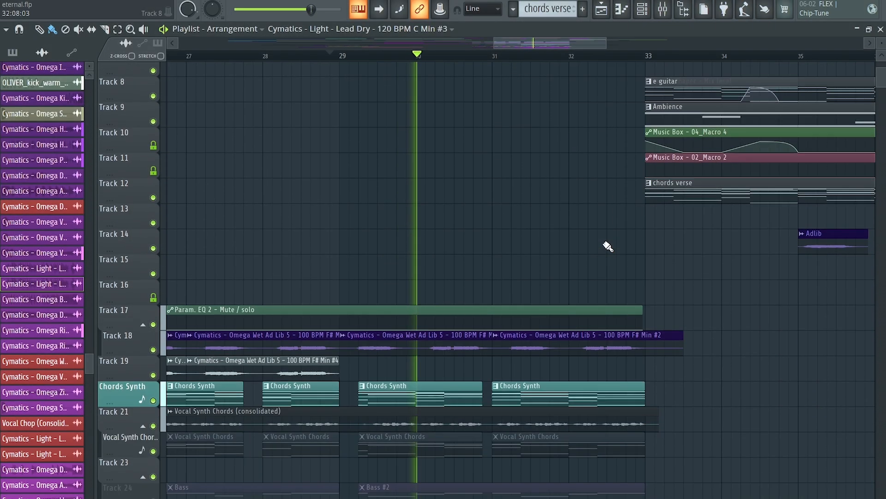
pyautogui.scroll(-12, 607, 246)
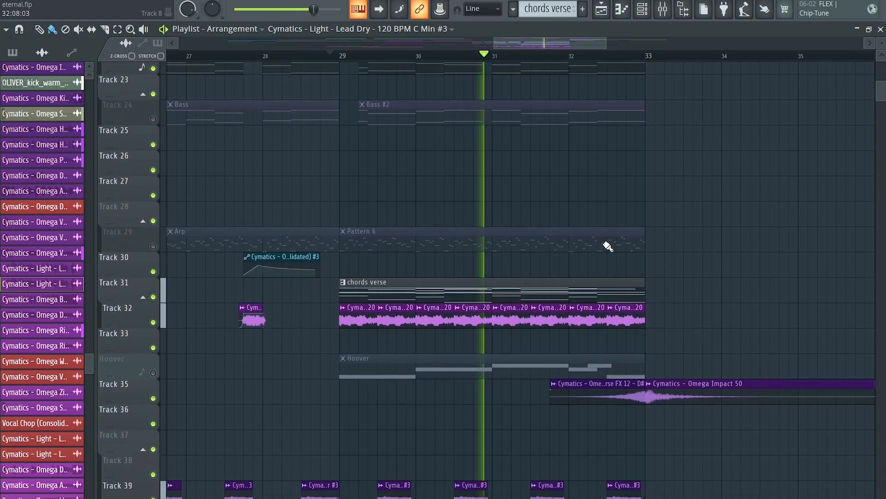
pyautogui.scroll(-6, 561, 291)
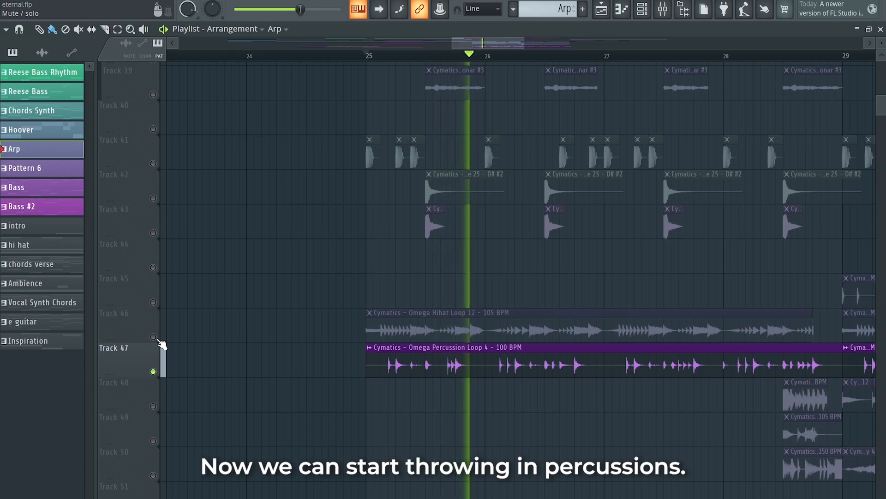
# Step: Unmute the hi-hat and percussion loop tracks in the drop so the percussion comes in
pyautogui.click(154, 337)
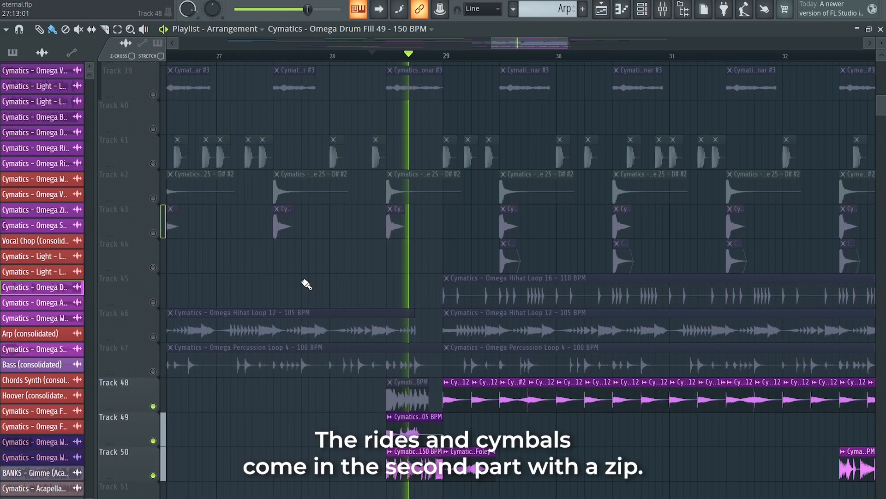
pyautogui.scroll(-1, 305, 283)
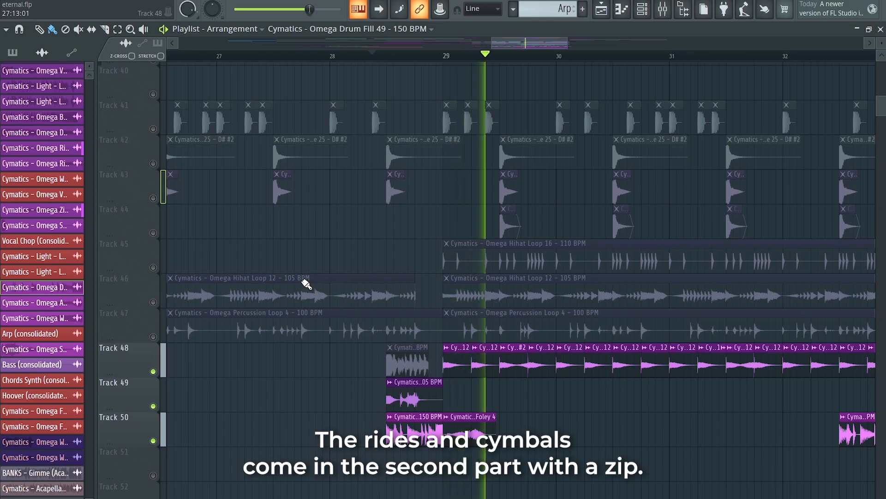
pyautogui.moveTo(153, 336); pyautogui.dragTo(153, 267)
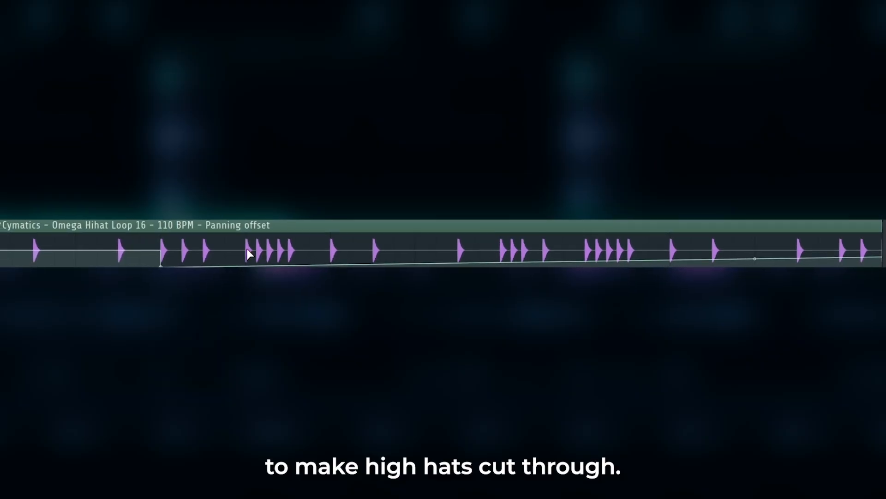
# Step: Adjust the panning offset envelope on the Omega Hihat Loop 16 clip and play it back
pyautogui.moveTo(247, 252); pyautogui.dragTo(242, 221)
pyautogui.moveTo(310, 252); pyautogui.dragTo(313, 258)
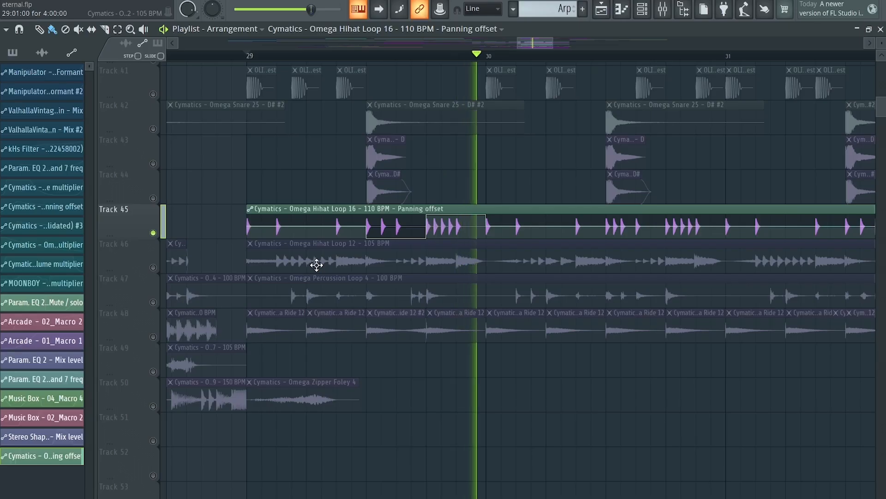
pyautogui.press('space')
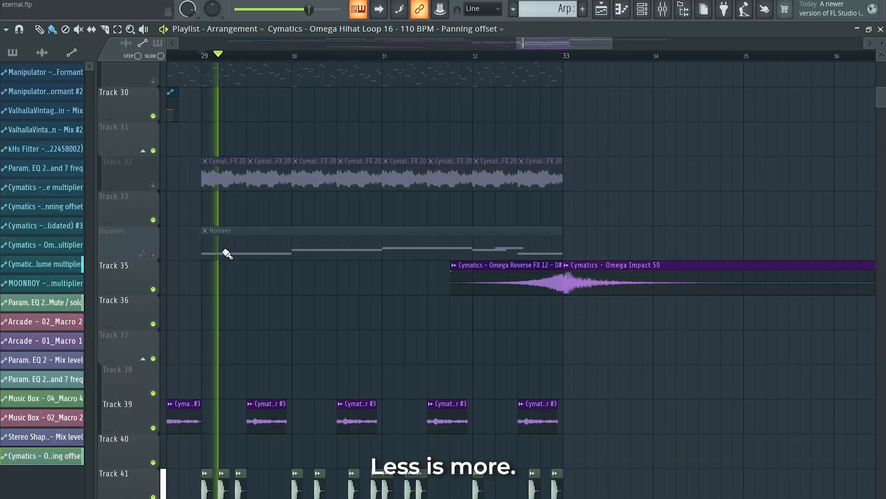
# Step: Arpeggiate the chord notes in the arp pattern's piano roll with the 1132 pattern and range 4
pyautogui.scroll(-5, 226, 254)
pyautogui.scroll(-3, 227, 254)
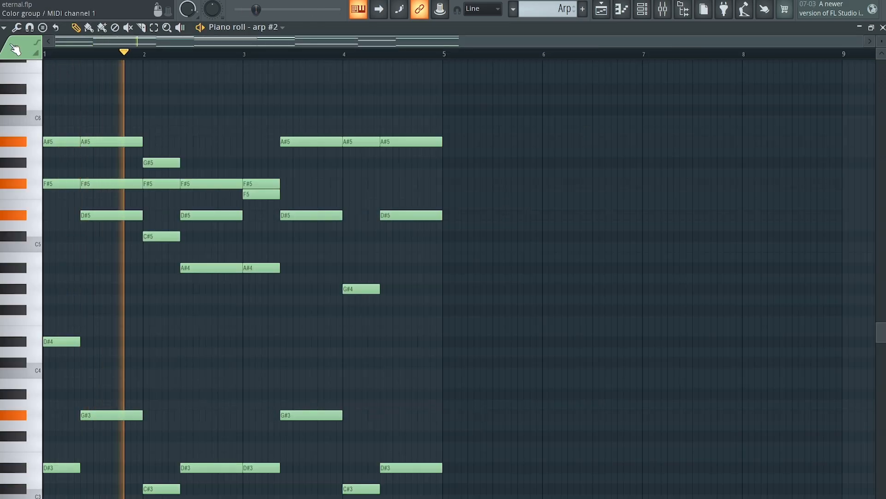
pyautogui.click(4, 28)
pyautogui.moveTo(41, 68)
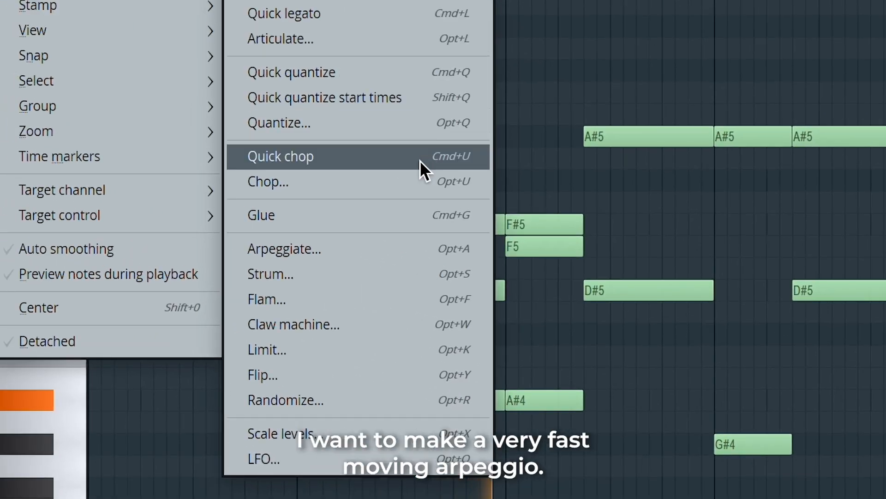
pyautogui.click(417, 249)
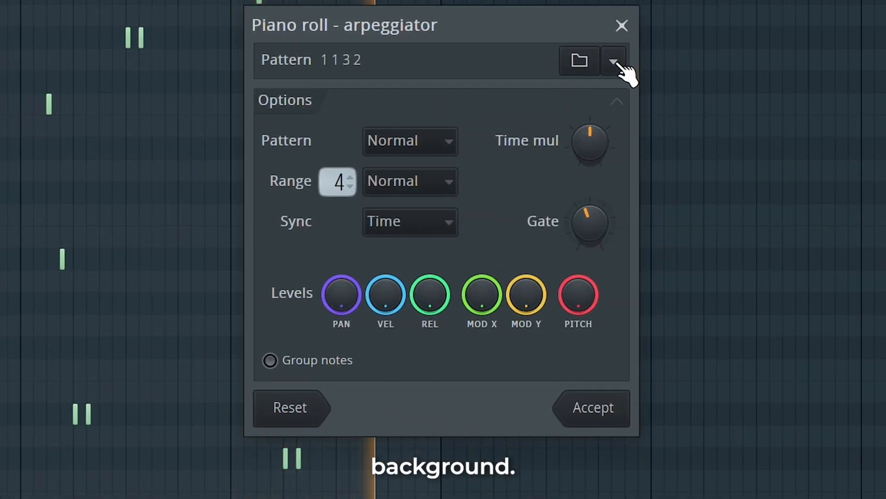
pyautogui.click(614, 61)
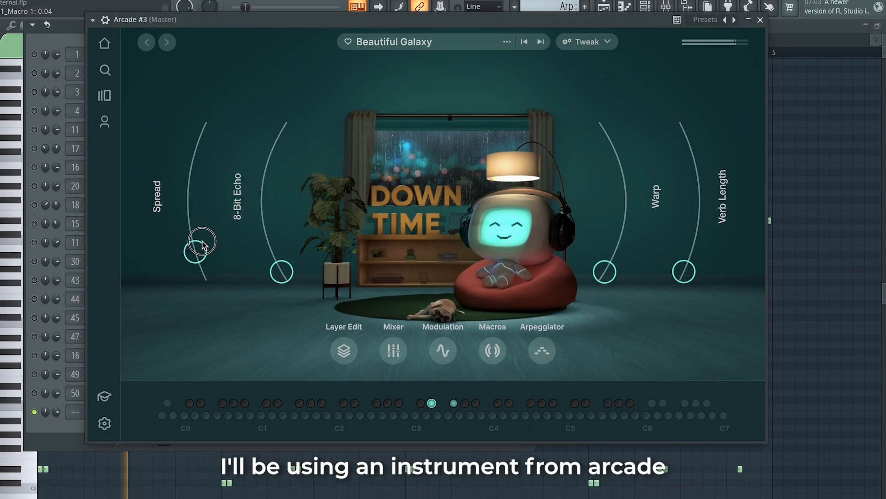
# Step: Move several arpeggiated notes to different pitches for a glitchier melody
pyautogui.moveTo(202, 244); pyautogui.dragTo(208, 163)
pyautogui.moveTo(269, 273); pyautogui.dragTo(262, 292)
pyautogui.moveTo(658, 282); pyautogui.dragTo(644, 184)
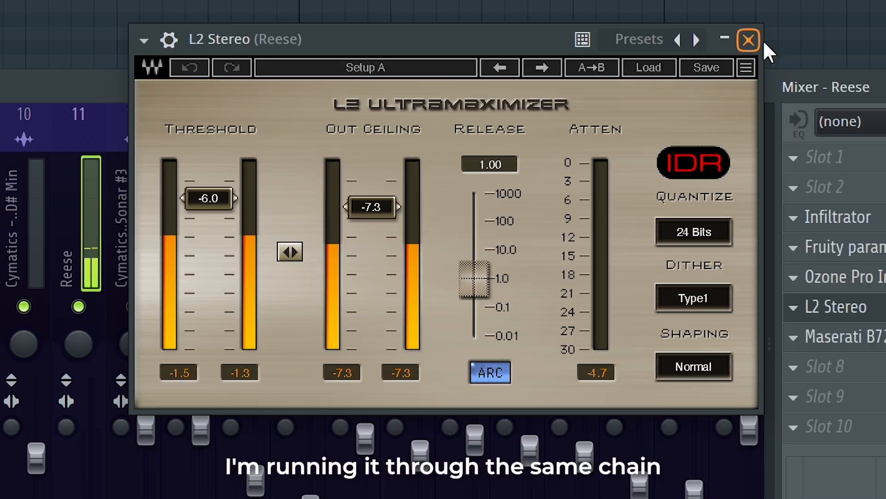
# Step: Review the effect chains on the Reese and HOVER mixer tracks, opening Maserati B72 Stereo and LFOTool
pyautogui.click(630, 119)
pyautogui.click(725, 271)
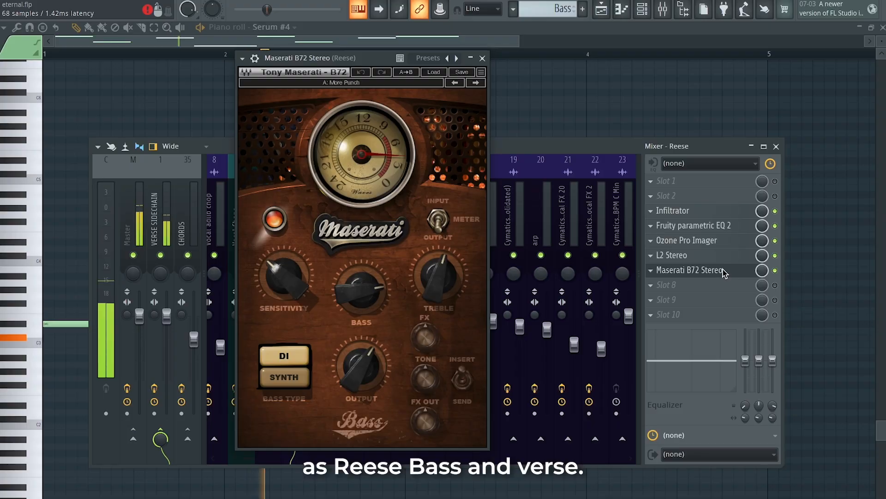
pyautogui.click(725, 272)
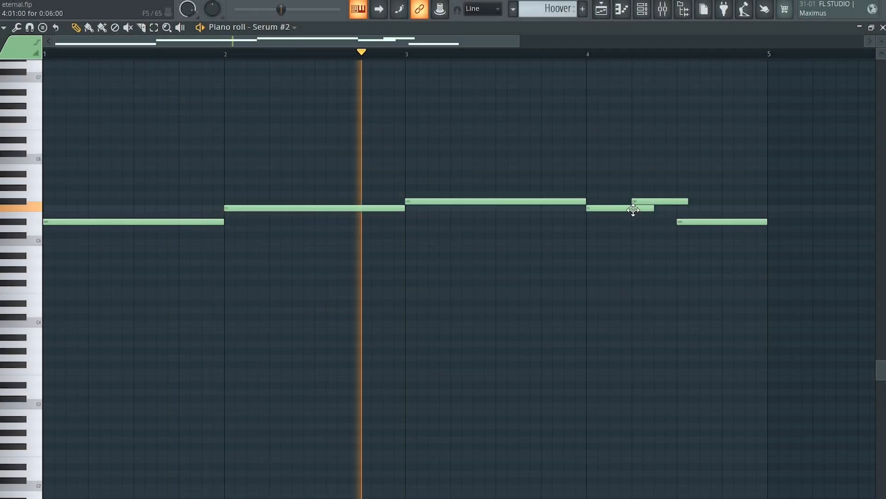
pyautogui.scroll(3, 633, 206)
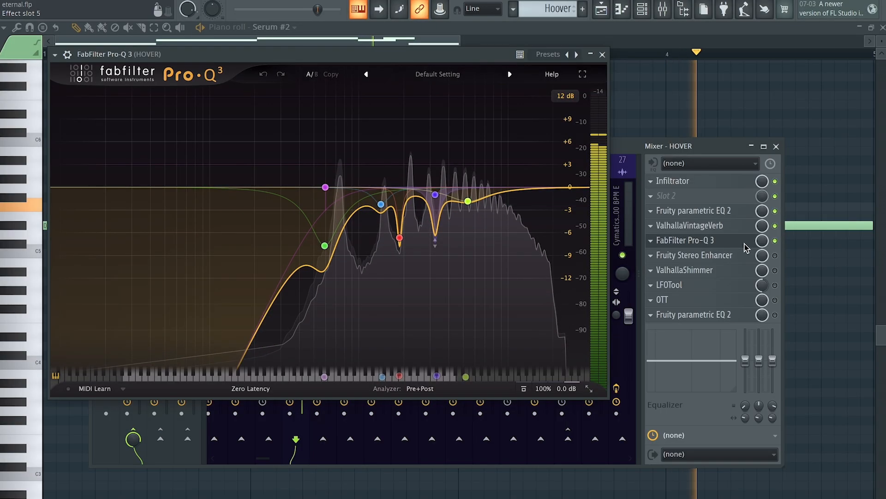
pyautogui.click(798, 313)
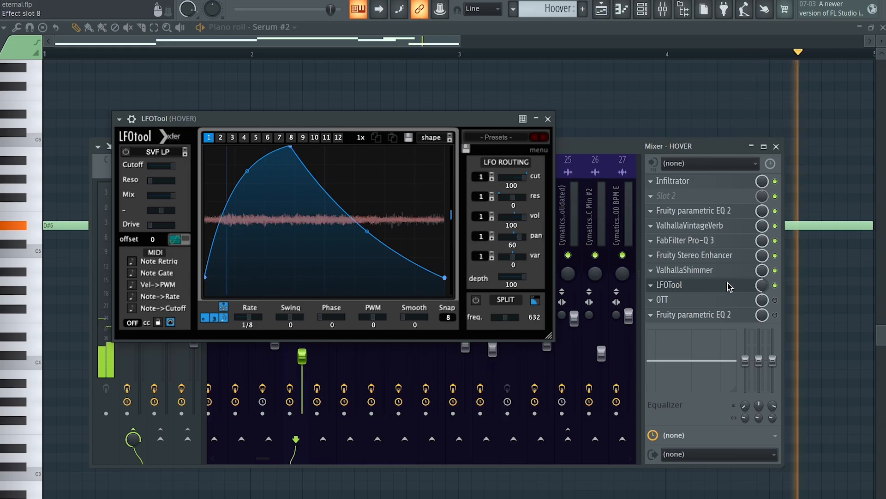
pyautogui.click(727, 285)
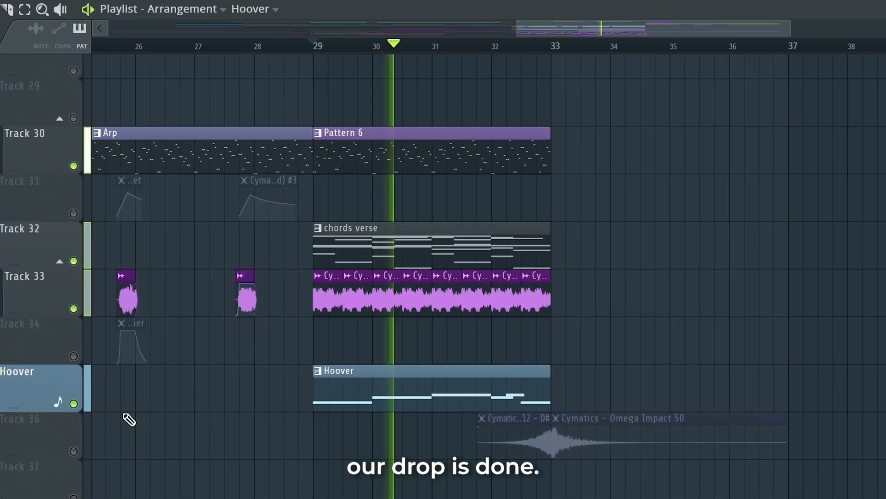
# Step: Unmute the track holding the Omega Reverse FX 12 and Omega Impact 50 clips
pyautogui.click(74, 451)
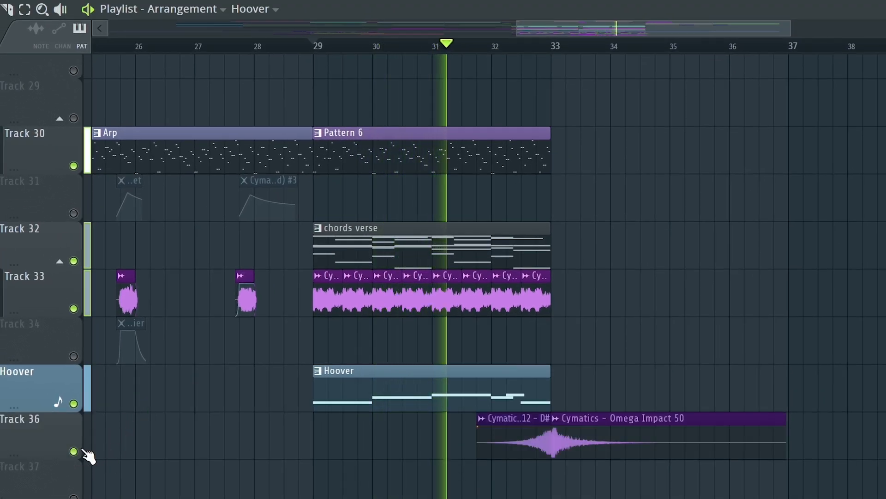
pyautogui.scroll(6, 597, 475)
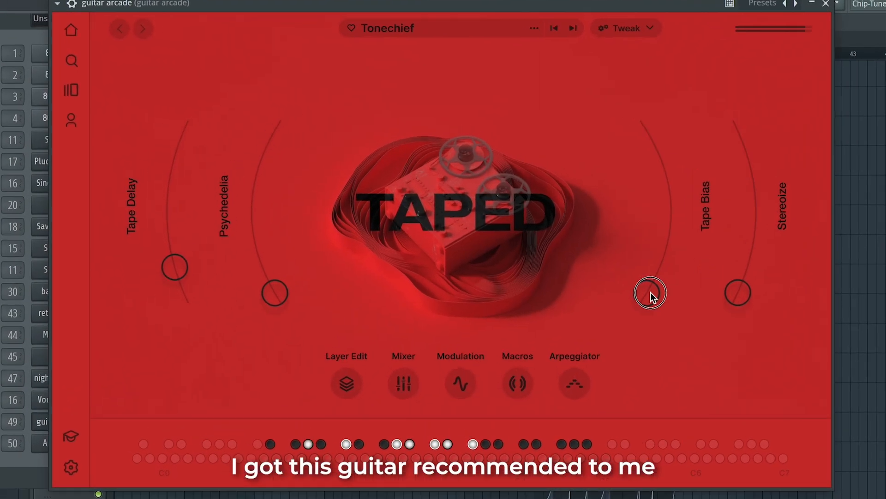
pyautogui.moveTo(652, 295); pyautogui.dragTo(658, 164)
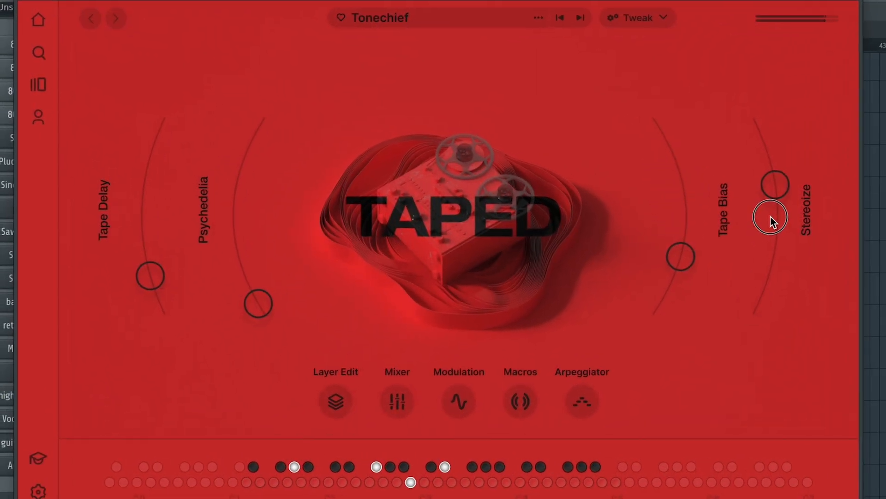
pyautogui.moveTo(771, 217); pyautogui.dragTo(774, 199)
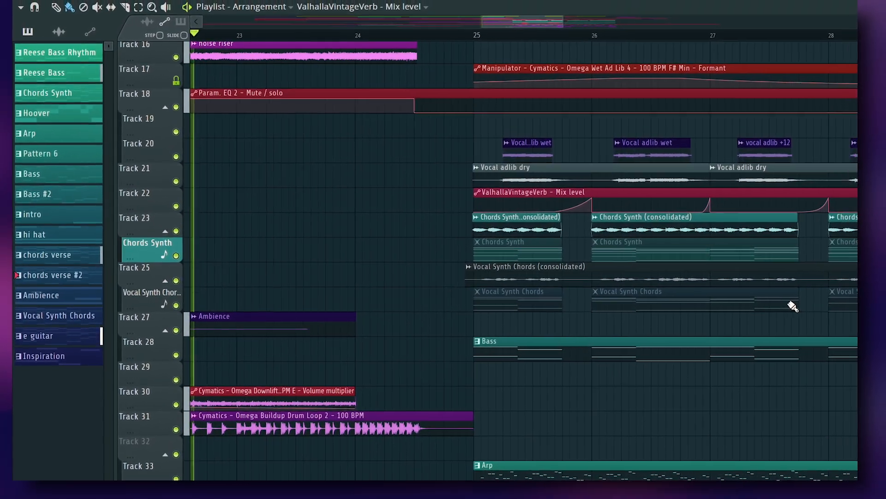
# Step: Scroll through the arrangement tracks to review the finished drop section
pyautogui.scroll(-9, 795, 308)
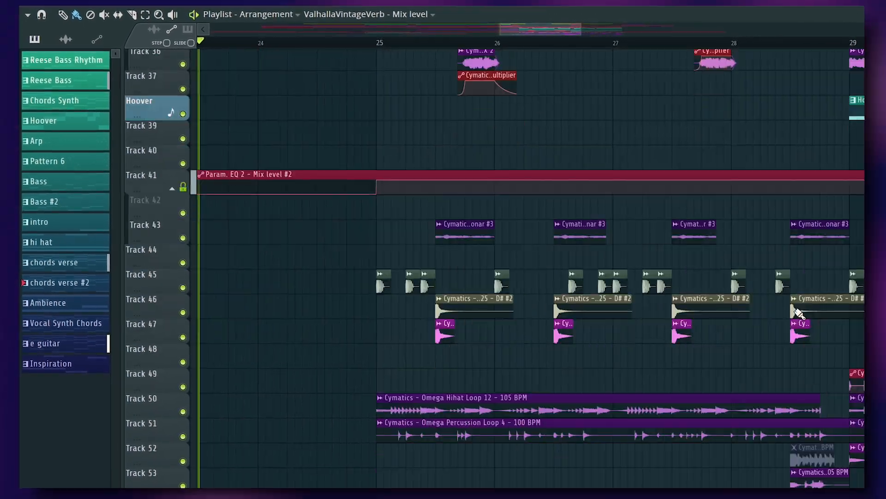
pyautogui.scroll(-3, 800, 310)
pyautogui.scroll(9, 800, 308)
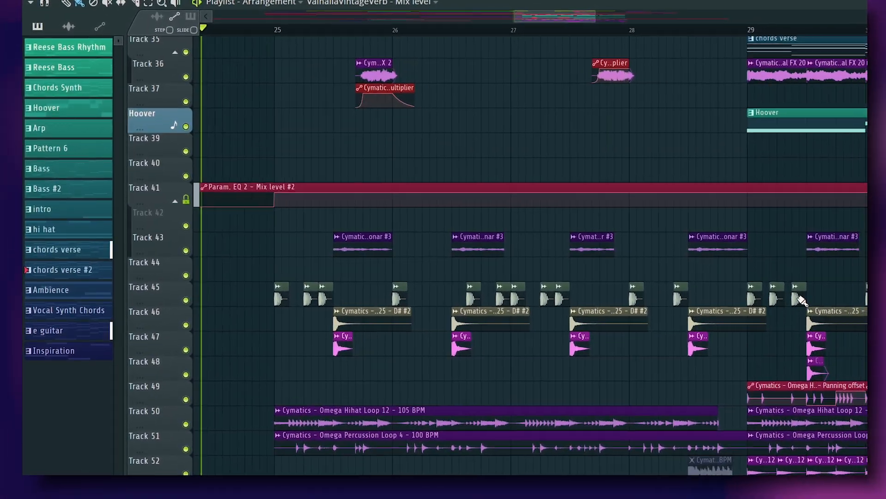
pyautogui.scroll(9, 797, 307)
pyautogui.scroll(6, 794, 311)
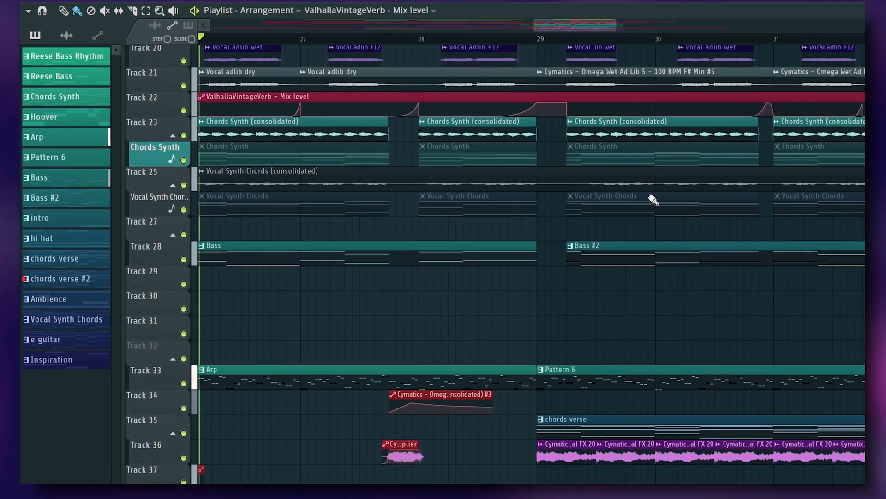
pyautogui.scroll(4, 574, 207)
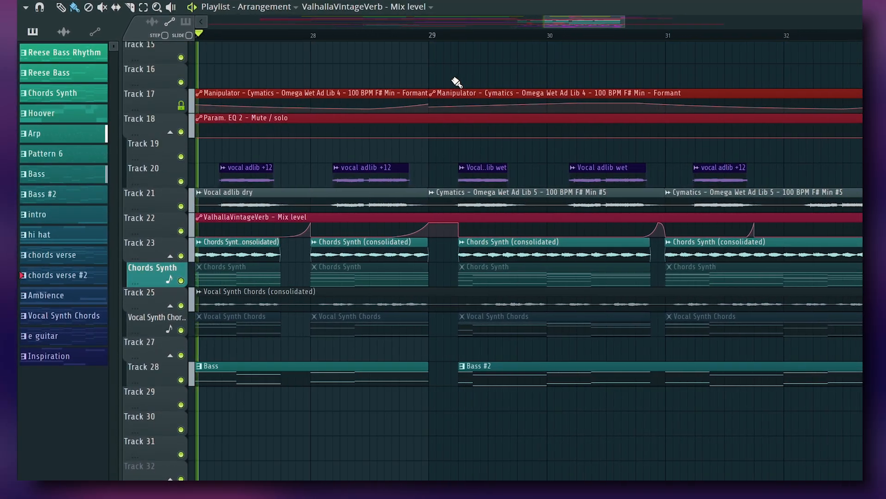
pyautogui.scroll(1, 457, 82)
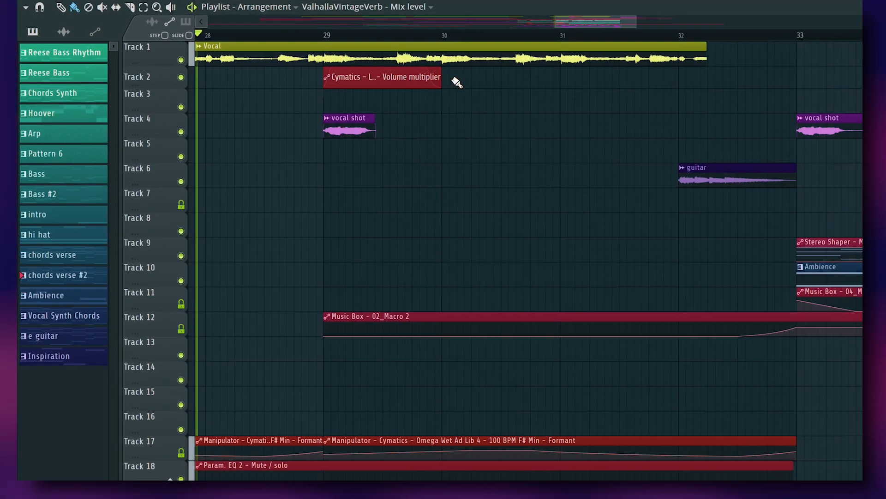